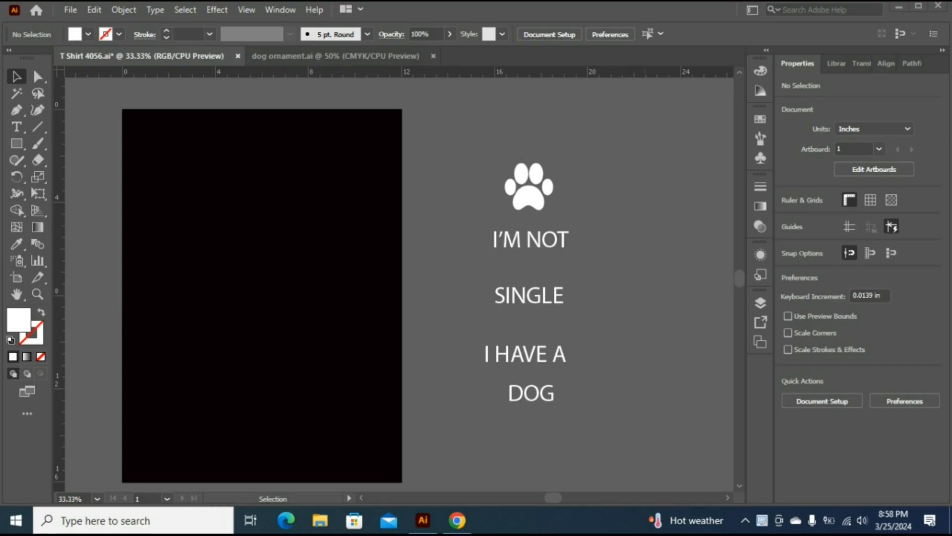
- Set the font of the I'M NOT text to Oswald Bold
scroll(399, 284, "down", 1)
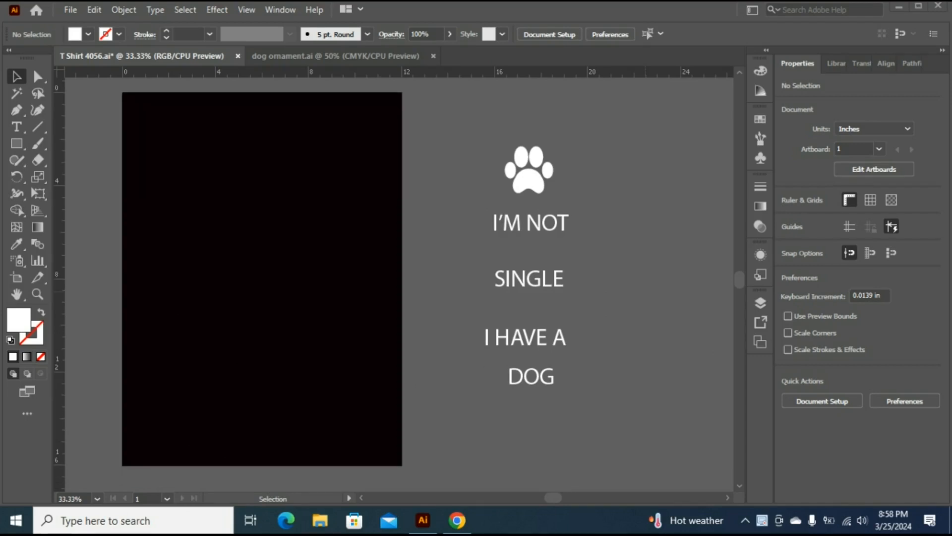
scroll(400, 284, "up", 1)
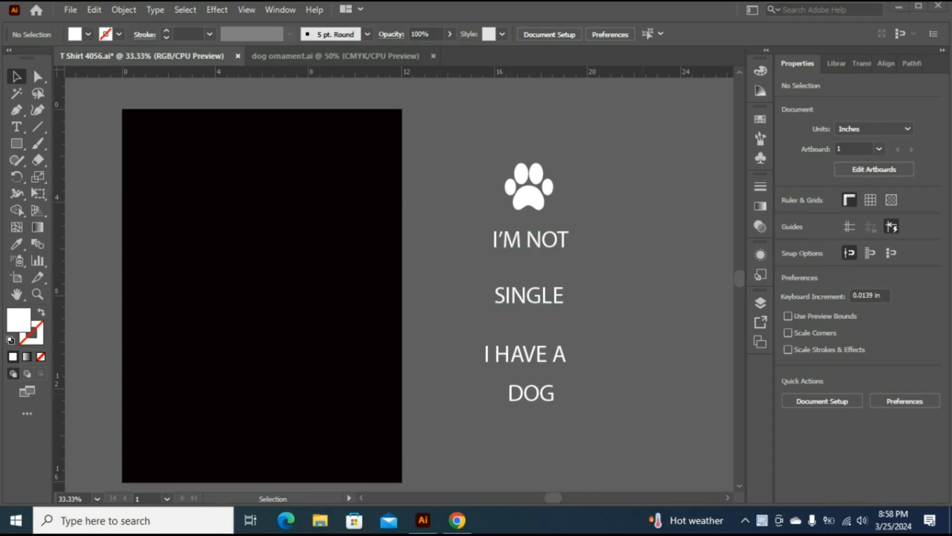
left_click(525, 244)
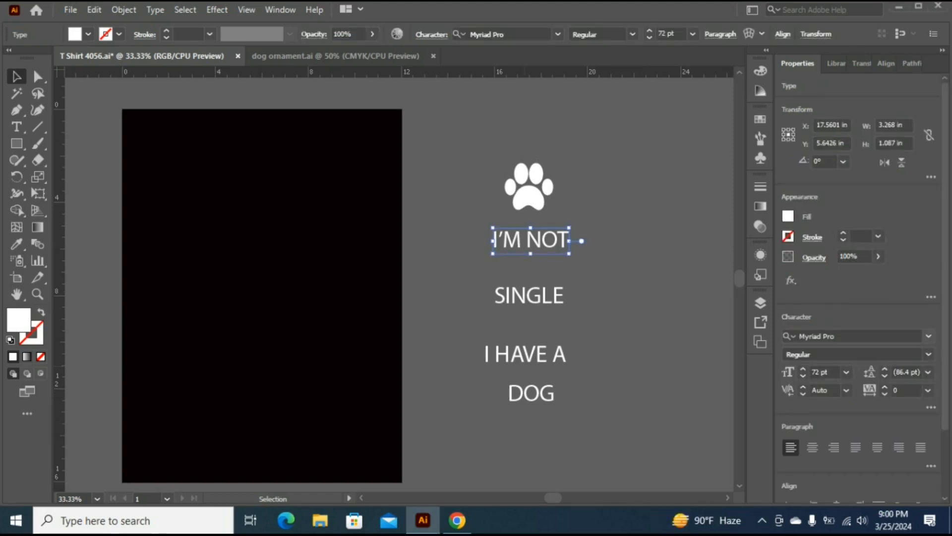
left_click(844, 338)
type("o")
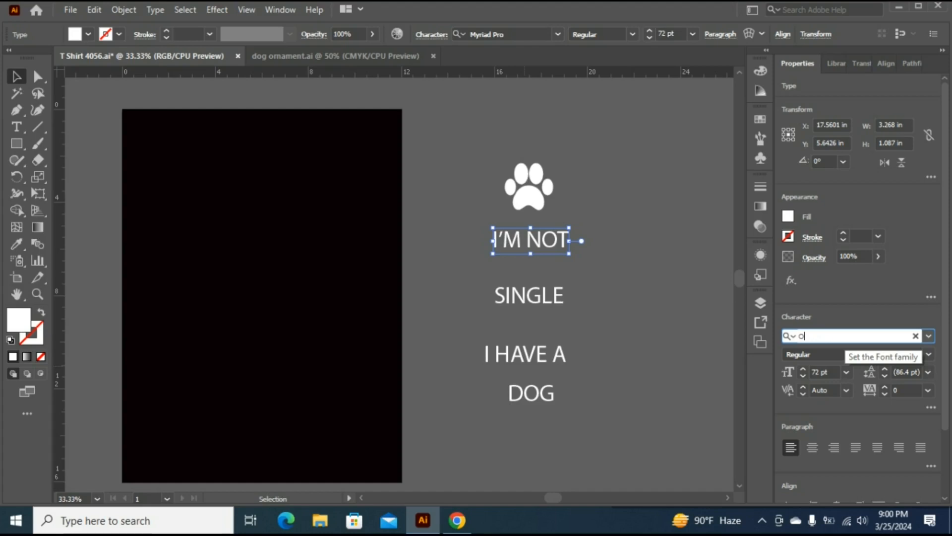
type("s")
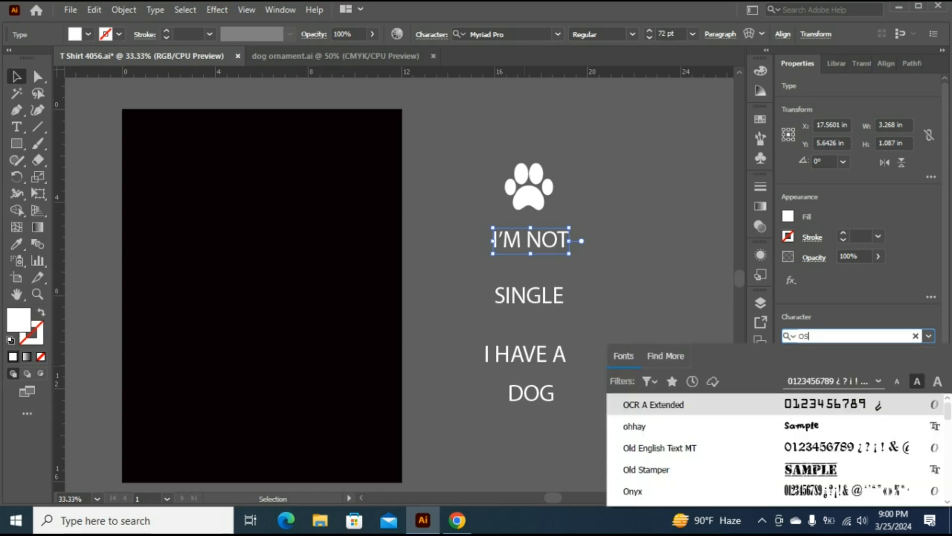
type("wald")
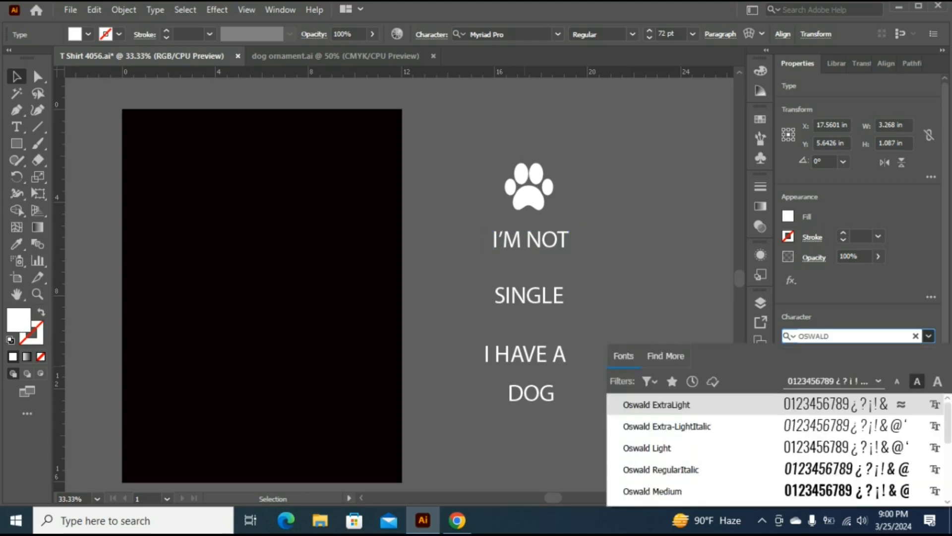
key("Down")
key("Down")
key("Down")
key("Down")
key("Down")
key("Down")
key("Down")
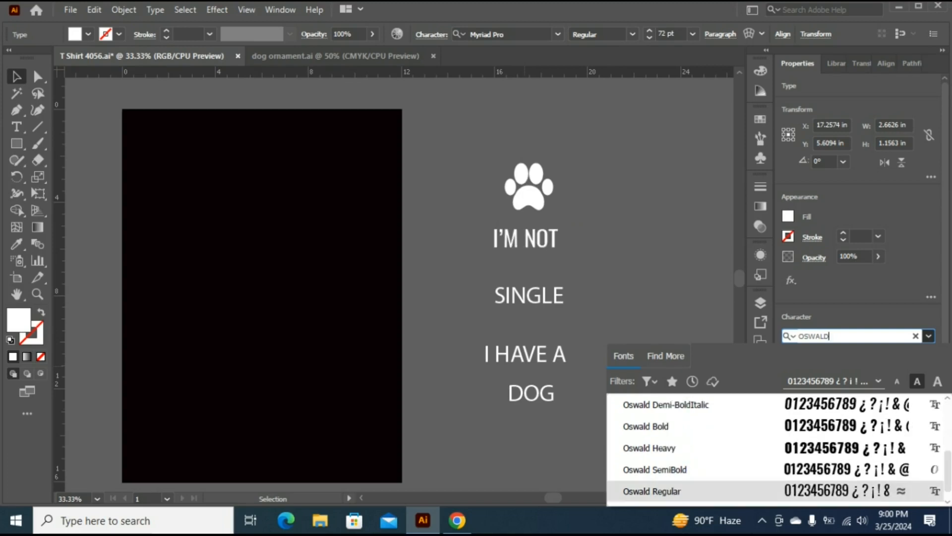
key("Up")
key("Up")
key("Up")
key("Return")
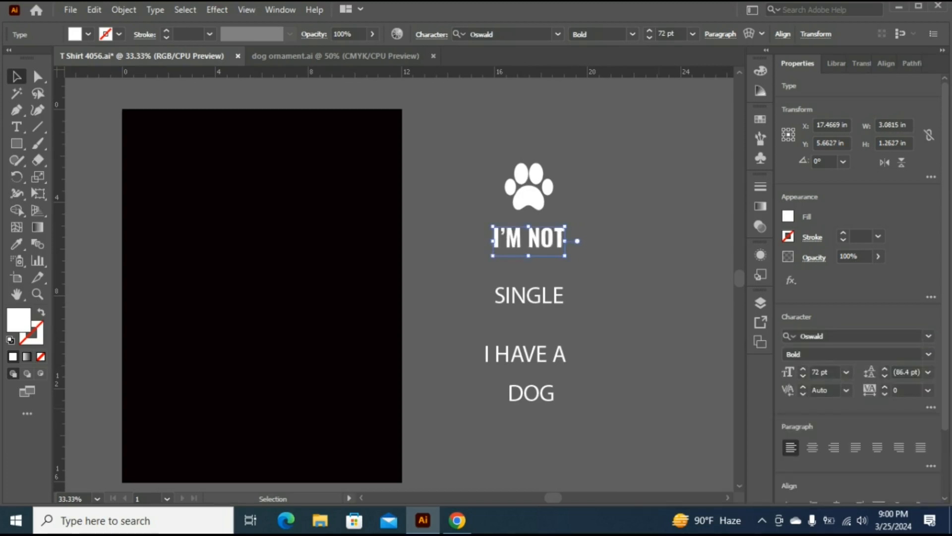
- Apply the I'M NOT text's font style to SINGLE, I HAVE A and DOG by sampling it with the Eyedropper
left_click(573, 285)
left_click_drag(574, 284, 462, 423)
key("i")
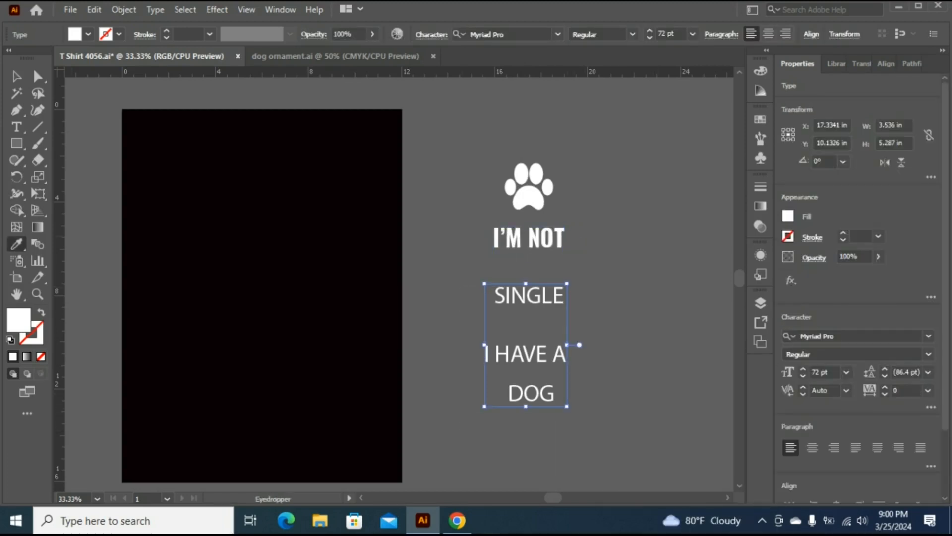
left_click(528, 238)
key("v")
- Move the I'M NOT and SINGLE texts next to the artboard's edge, stacked beside the other two lines
left_click_drag(493, 247, 411, 348)
left_click_drag(526, 293, 442, 384)
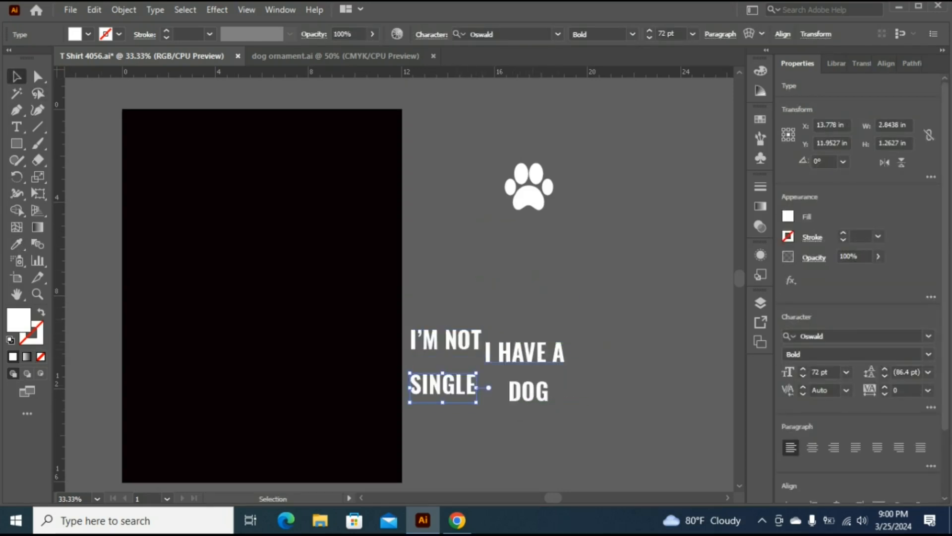
left_click(536, 275)
left_click(535, 248)
- Convert all four text lines to outlines
left_click_drag(558, 320, 426, 418)
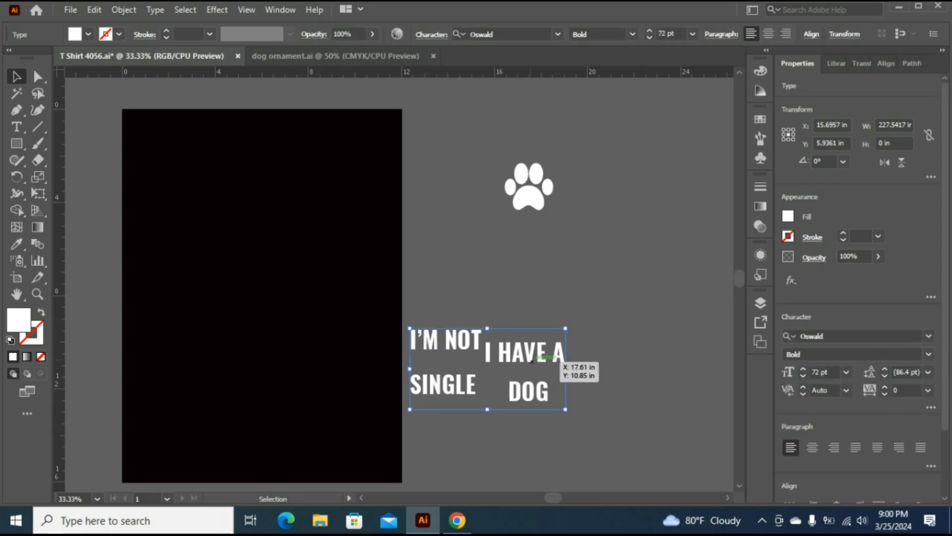
right_click(531, 362)
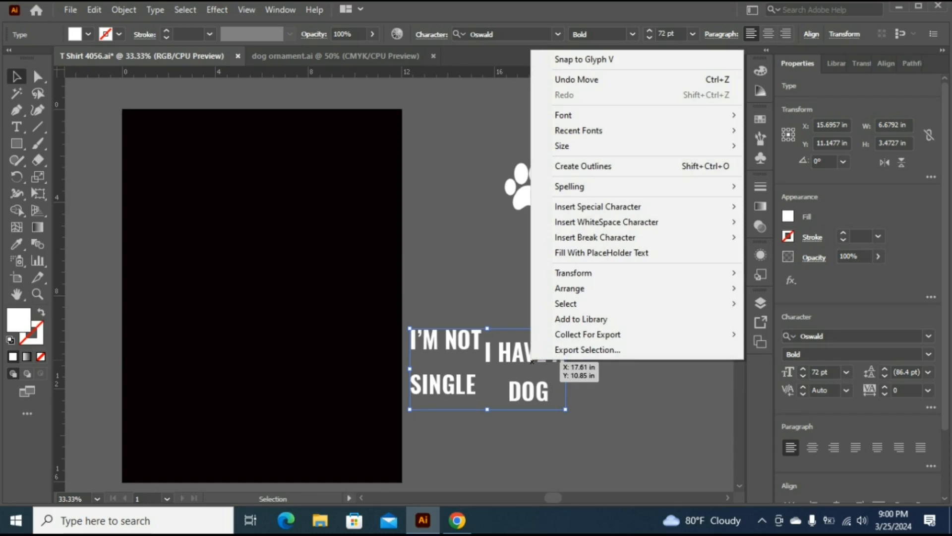
left_click(583, 166)
- Place I'M NOT in the artboard's upper part with SINGLE, enlarged to about 7.3 in wide, beneath it, both centred horizontally
left_click_drag(476, 344, 269, 210)
left_click(447, 298)
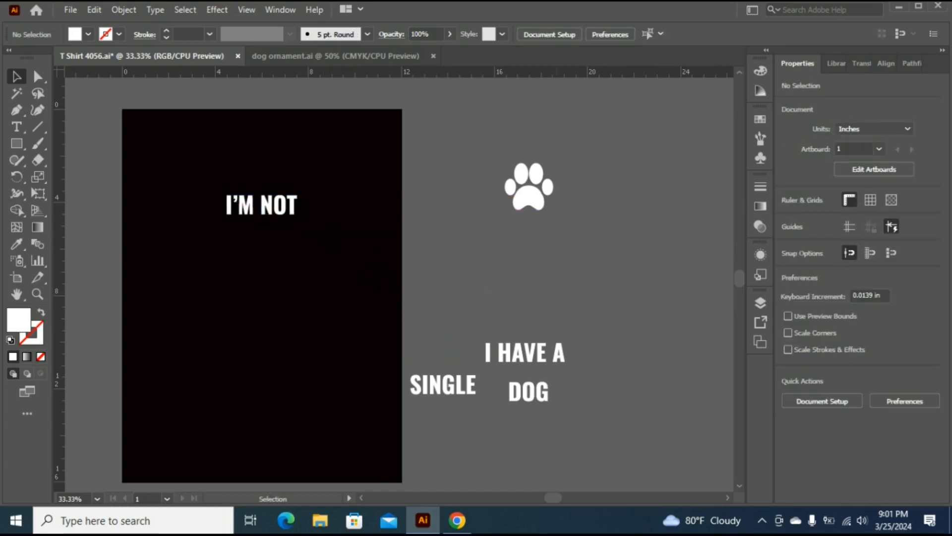
left_click_drag(471, 389, 348, 284)
left_click(837, 338)
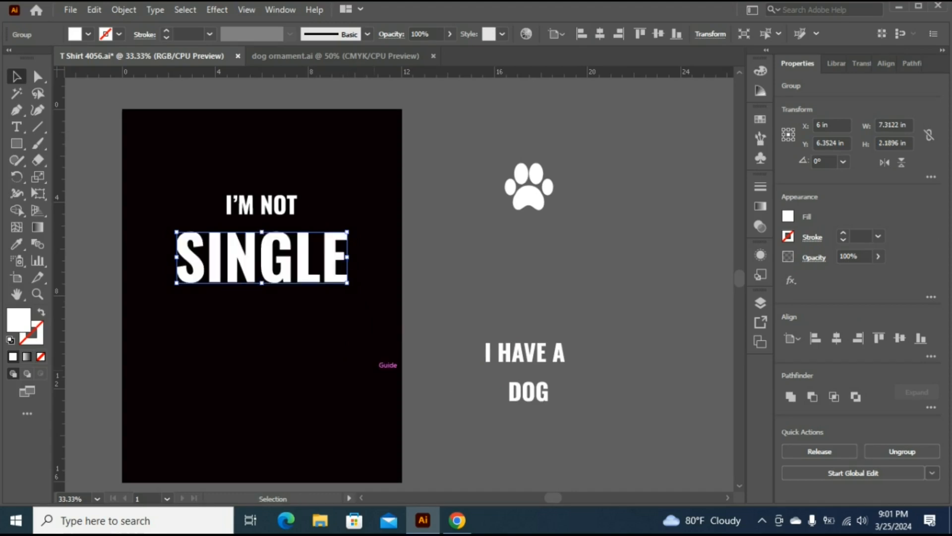
left_click(379, 361)
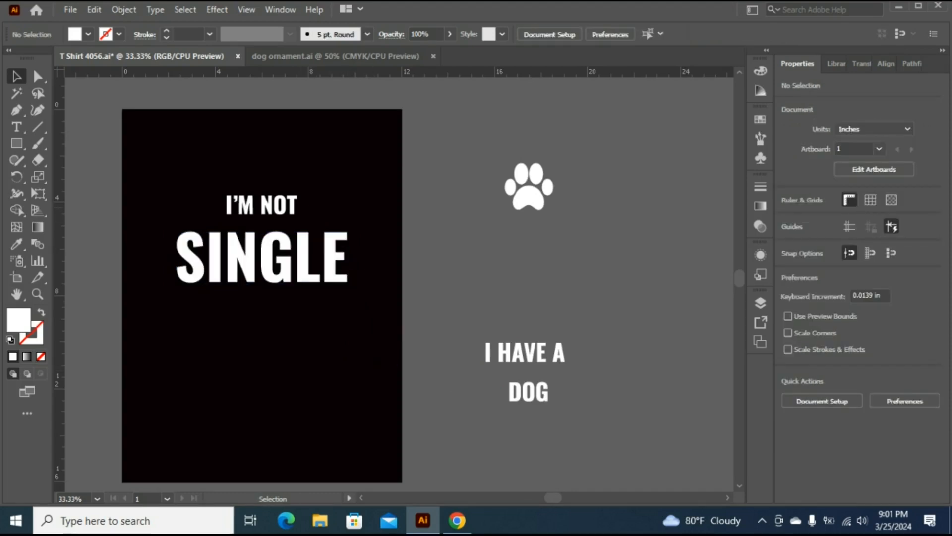
- Nudge I'M NOT down until it sits just above SINGLE
left_click(292, 207)
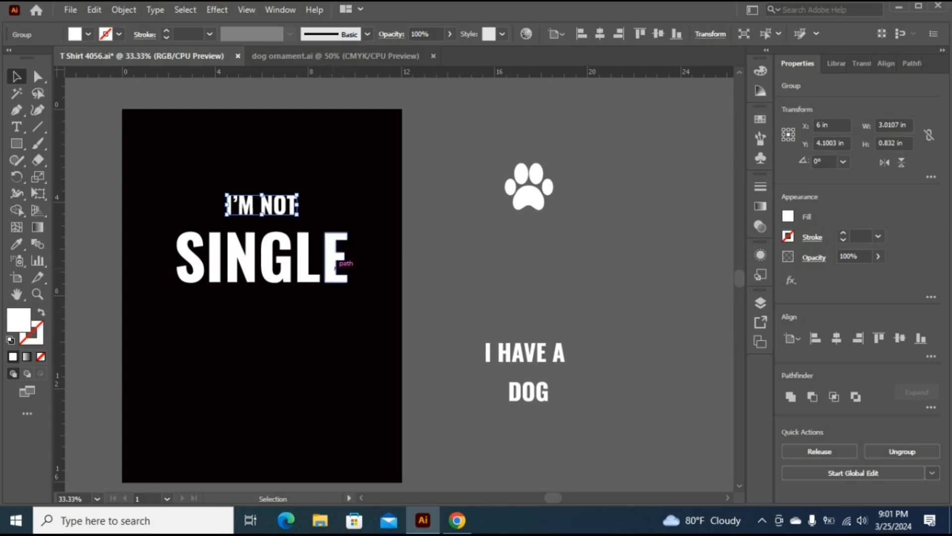
left_click(343, 263)
left_click(293, 206)
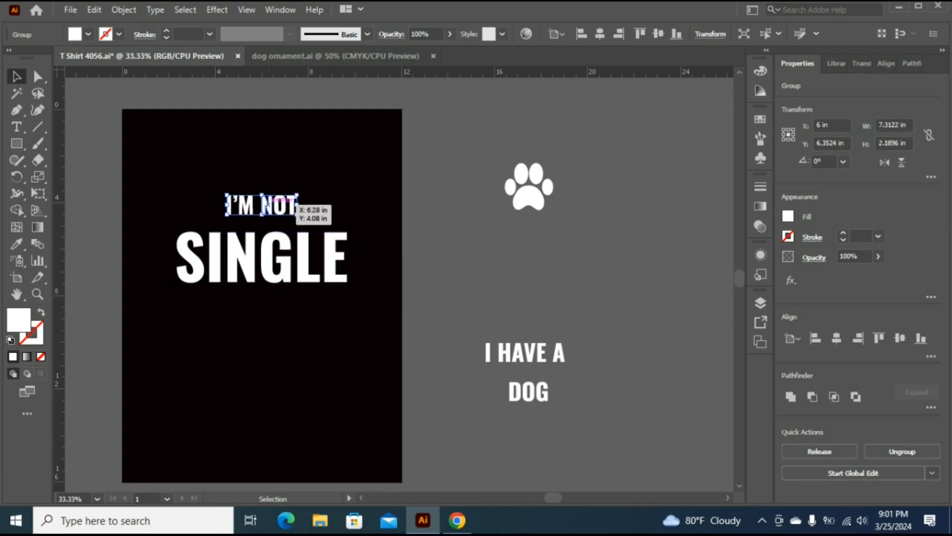
key("Down")
key("Down")
key("Down")
key("Down")
key("Down")
key("Down")
key("Down")
key("Down")
key("Down")
key("Down")
key("Down")
key("Down")
key("Down")
key("Down")
key("Down")
key("Down")
key("Down")
key("Down")
key("Down")
key("Down")
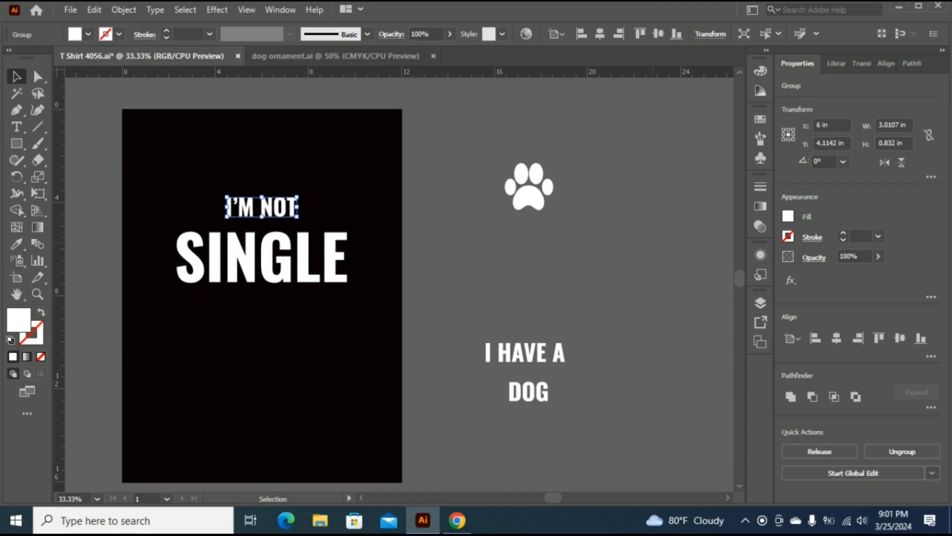
key("Down")
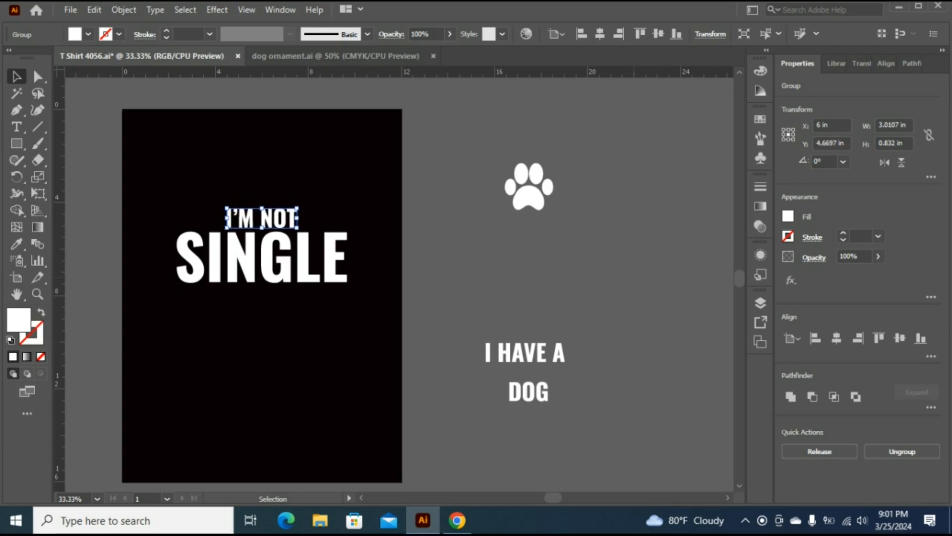
left_click(632, 277)
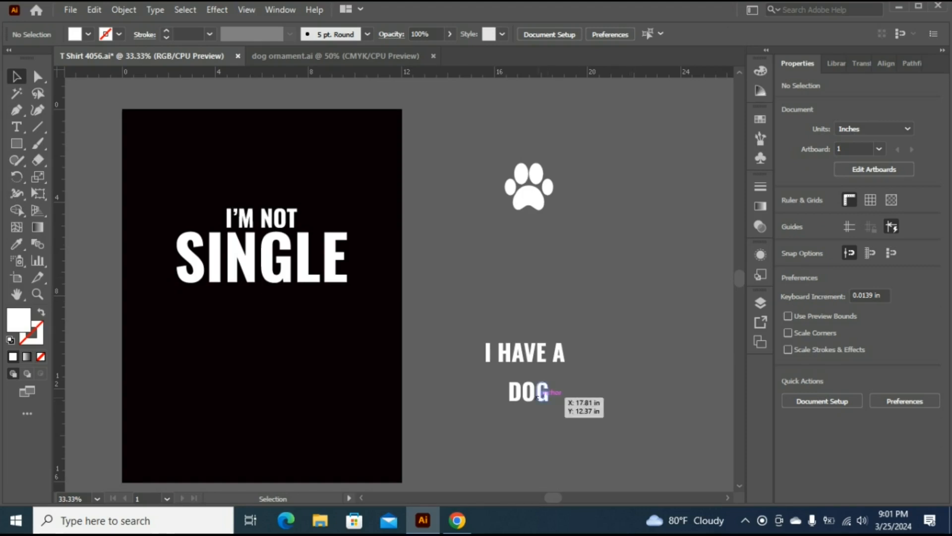
- Move DOG up beside the artboard and place I HAVE A directly beneath SINGLE, centred horizontally
left_click_drag(539, 397, 548, 294)
left_click_drag(540, 351, 298, 297)
key("ctrl+shift+a")
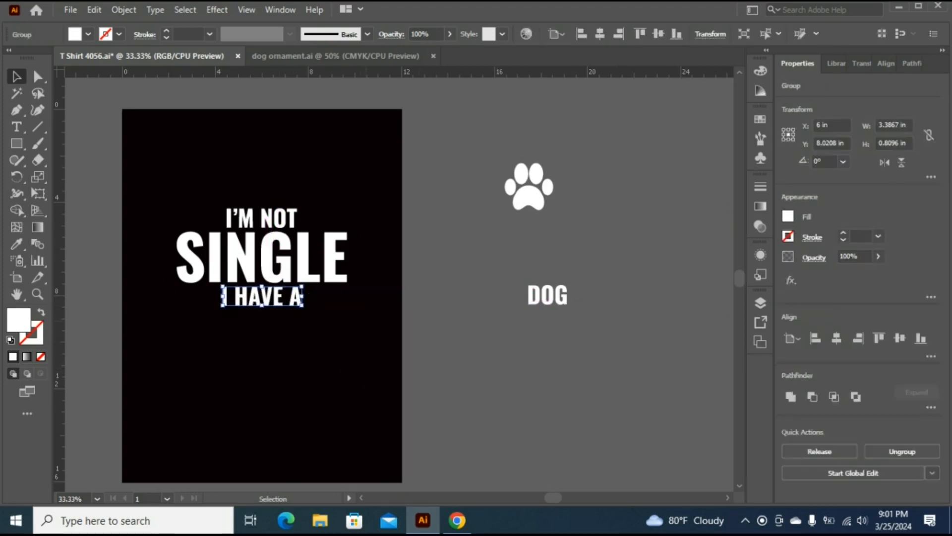
key("ctrl+shift+a")
left_click(297, 218)
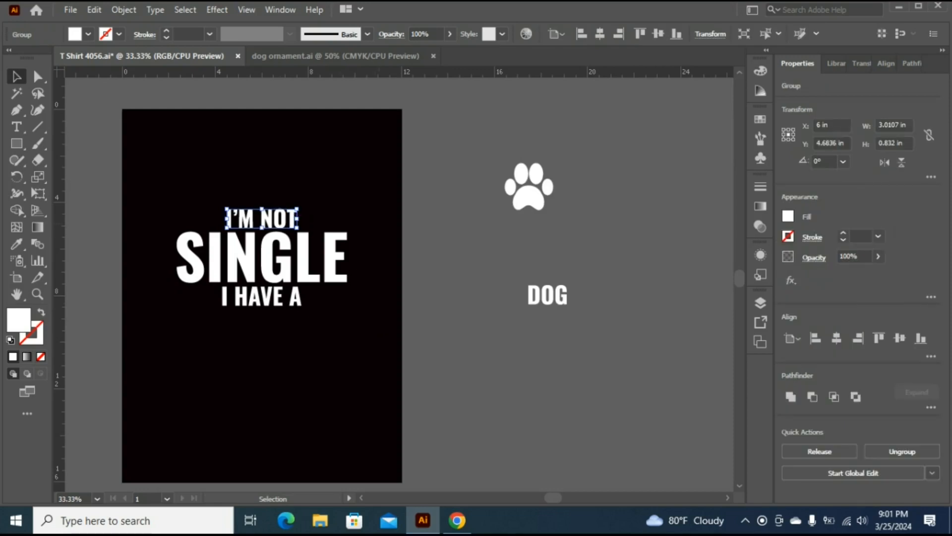
left_click(292, 297)
key("ctrl+shift+a")
left_click(298, 218)
key("ctrl+shift+a")
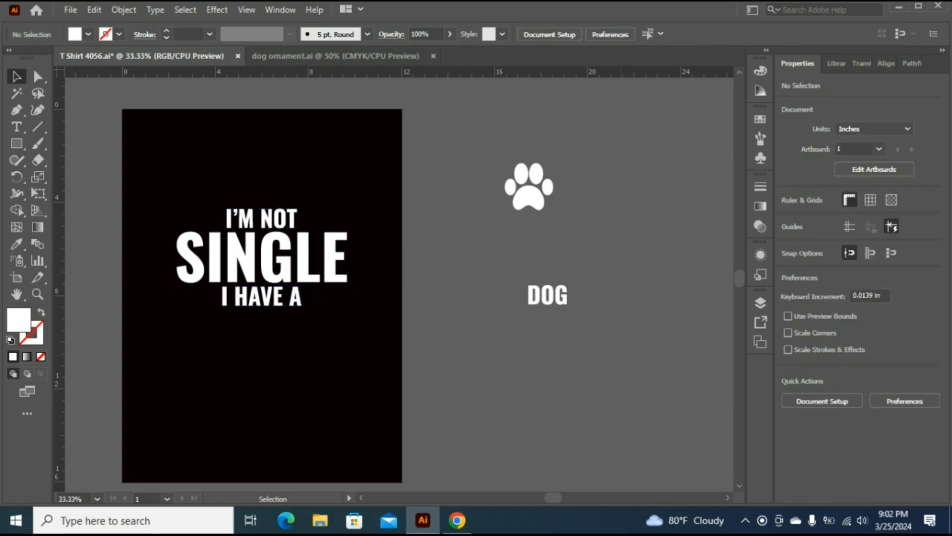
- Draw a rectangle about 8.2 × 3.3 in around SINGLE, crossing the two smaller lines, with no fill and a 3 pt stroke
key("m")
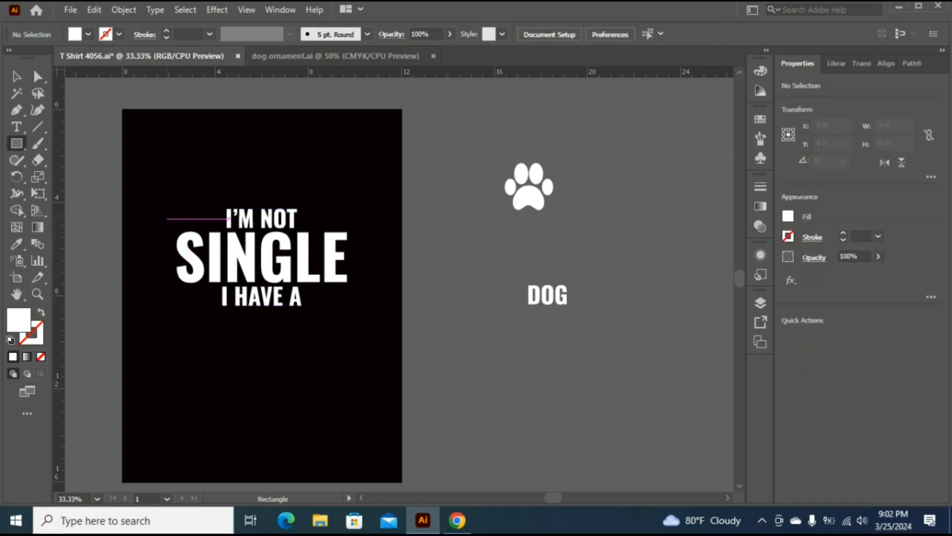
left_click_drag(169, 218, 360, 296)
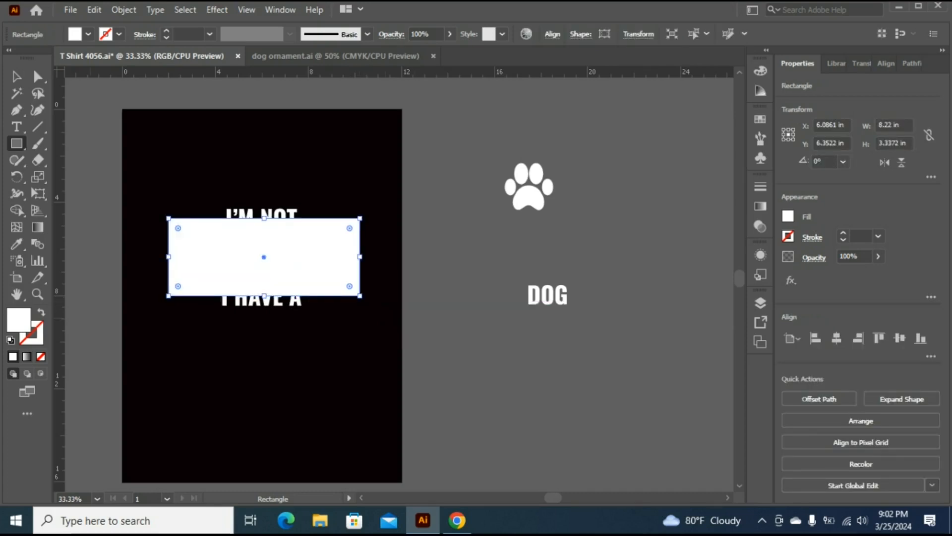
left_click(788, 217)
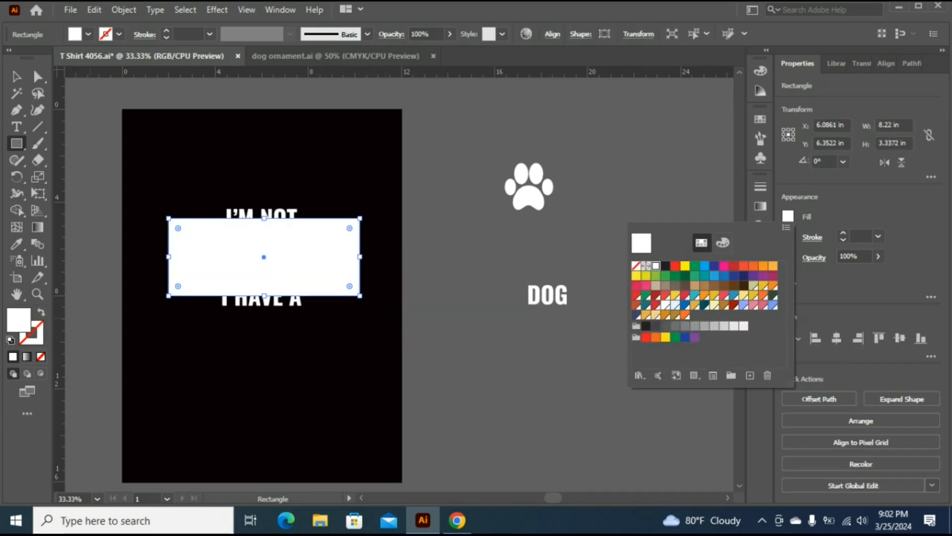
left_click(636, 265)
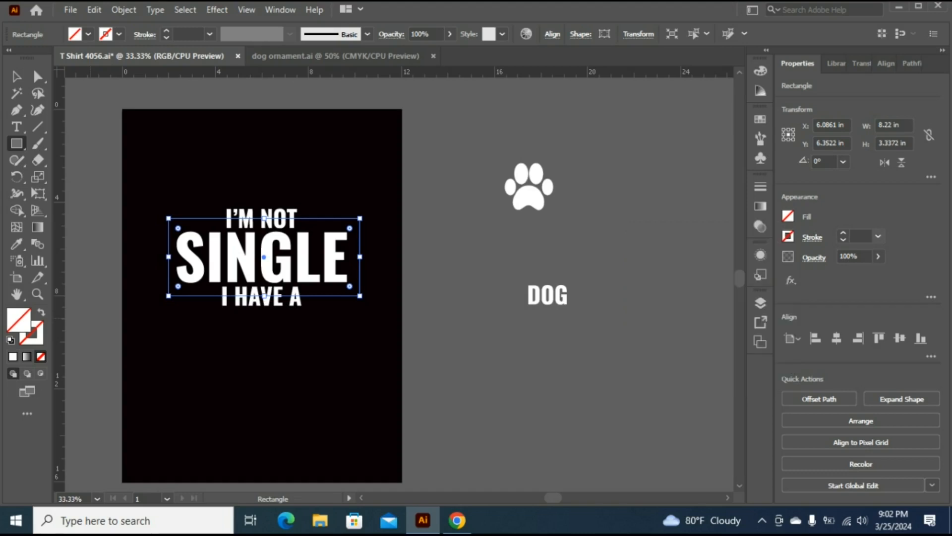
left_click(878, 236)
left_click(895, 327)
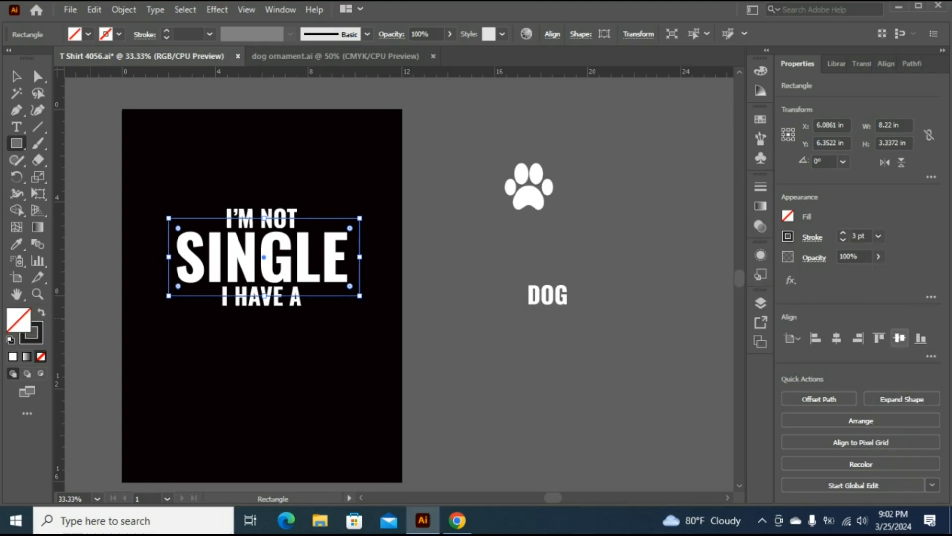
- Expand the rectangle's stroke into a filled shape
left_click(124, 9)
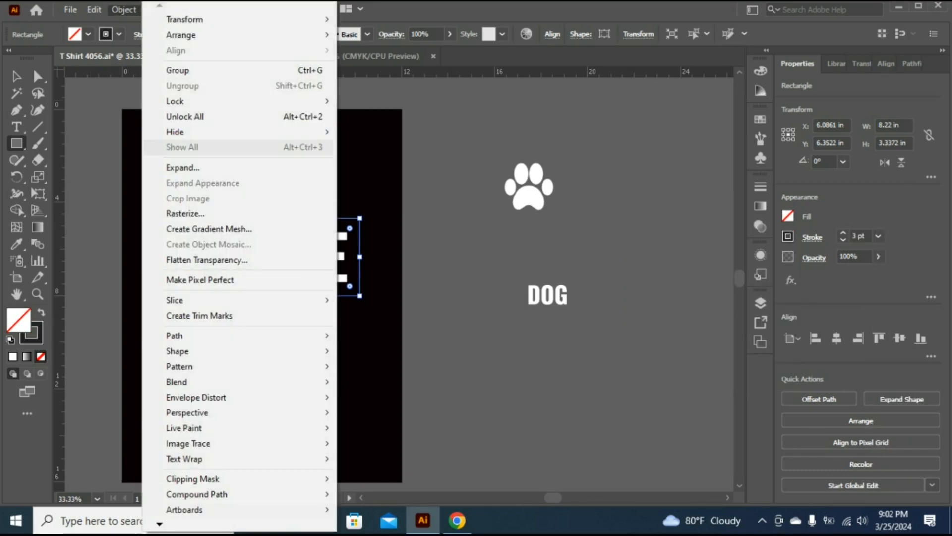
left_click(183, 167)
left_click(440, 338)
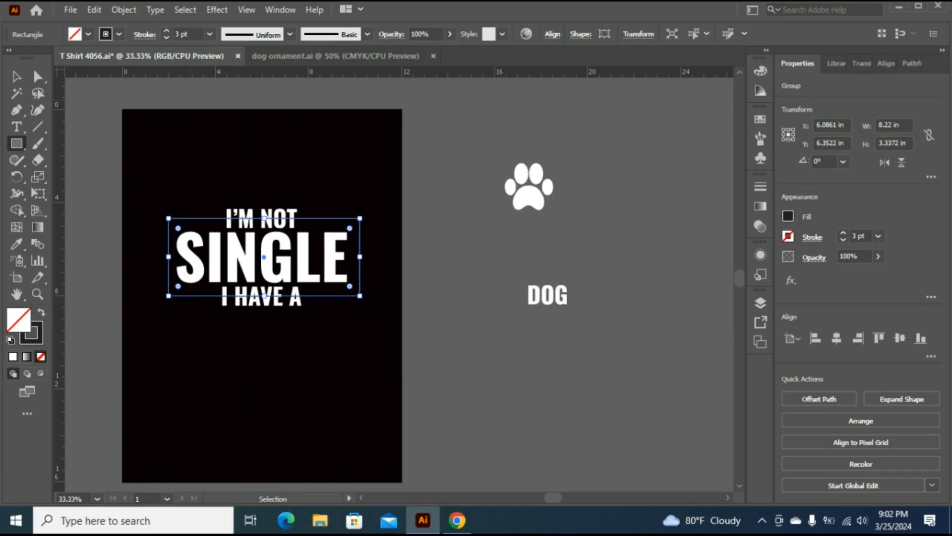
- Colour the expanded frame white by sampling SINGLE and centre it horizontally on the artboard
left_click(16, 244)
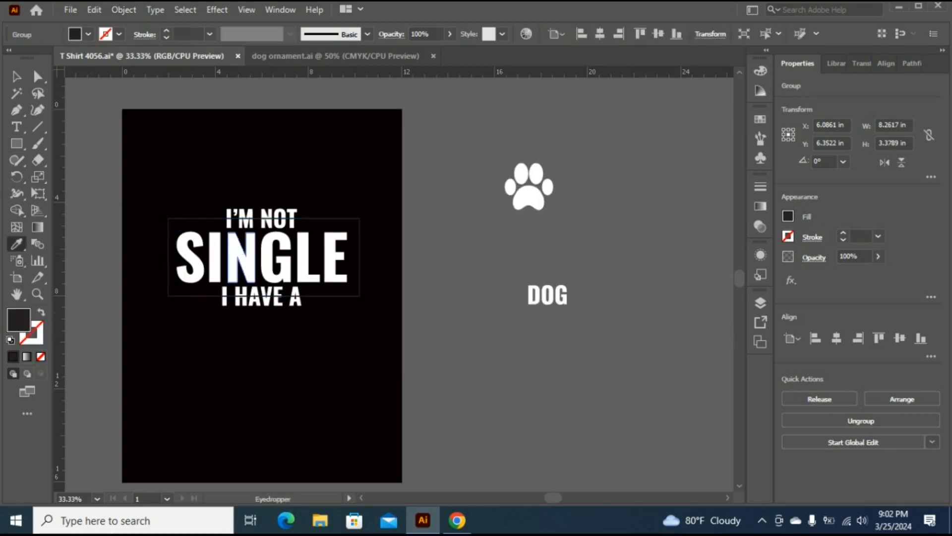
left_click(233, 268)
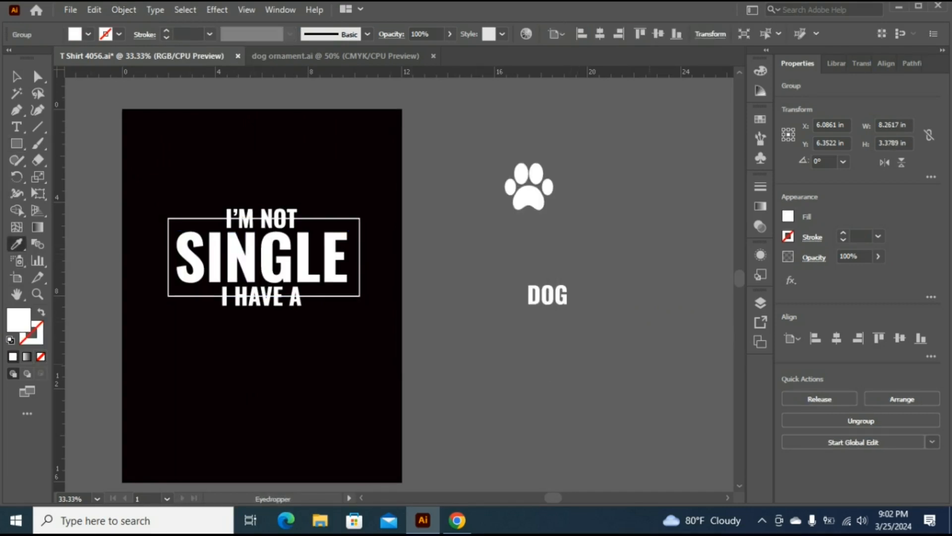
left_click(836, 338)
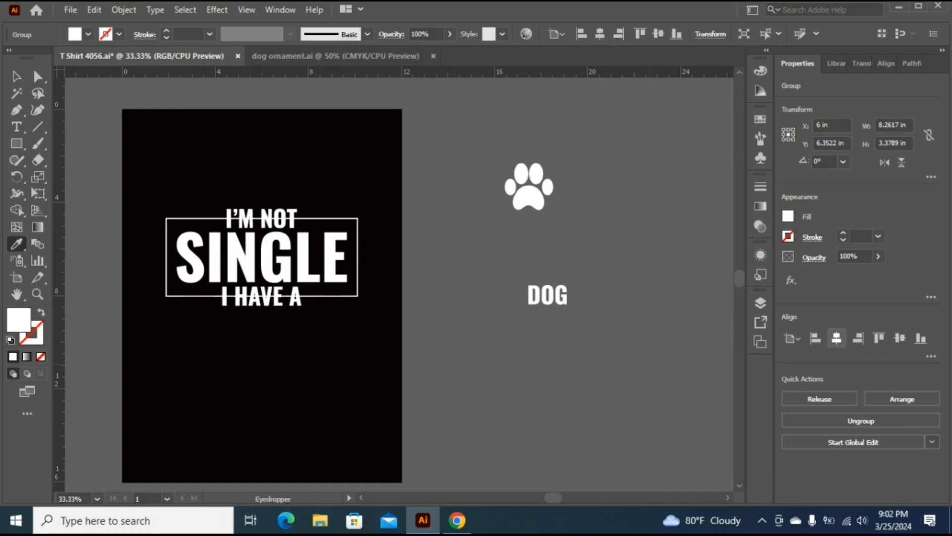
left_click(16, 75)
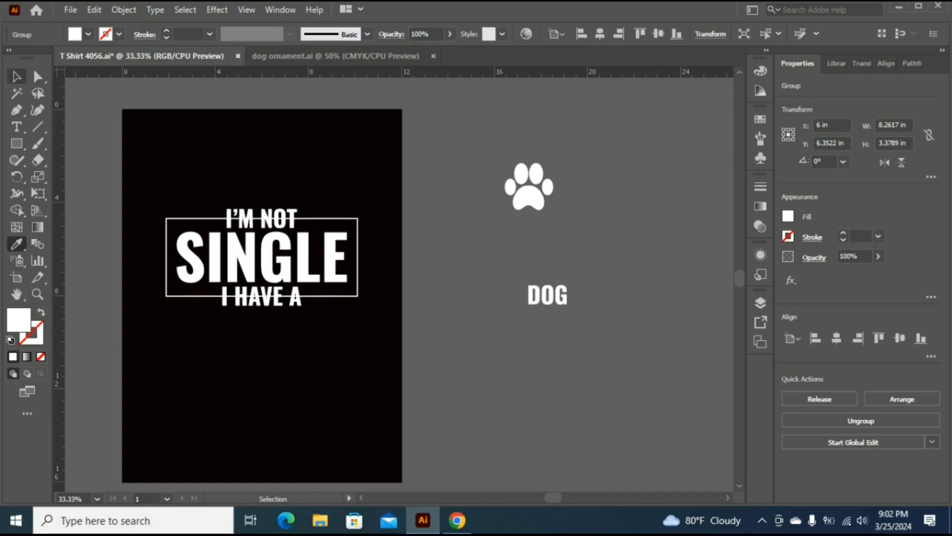
key("ctrl+shift+a")
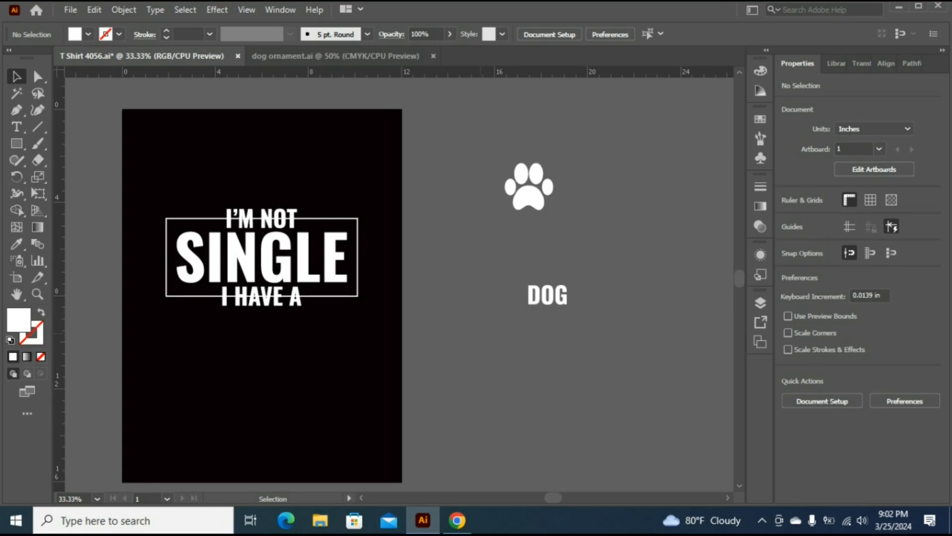
- Cover I'M NOT with a rectangle about 3.6 × 2.3 in and I HAVE A with one about 3.8 × 1.8 in, both centred horizontally
left_click(278, 225)
key("ctrl+shift+a")
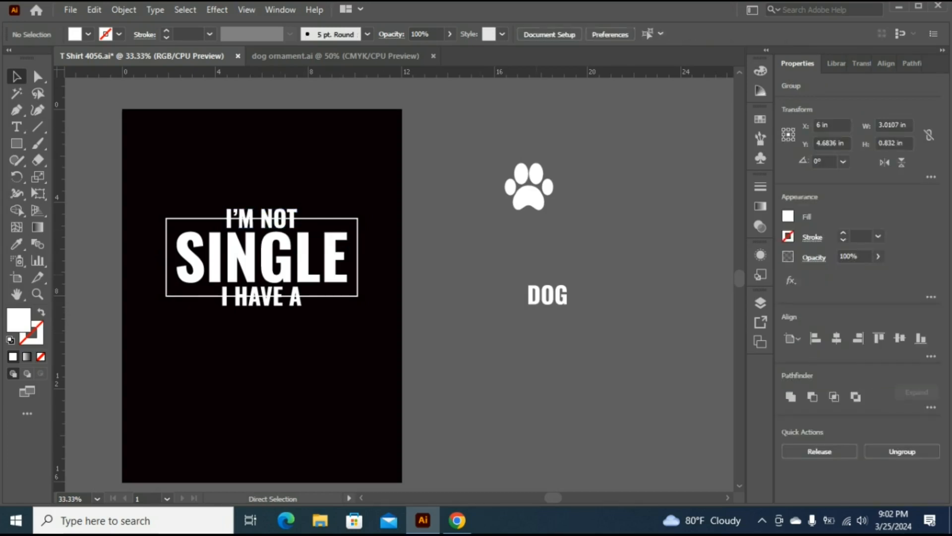
left_click(305, 259)
key("ctrl+shift+a")
key("m")
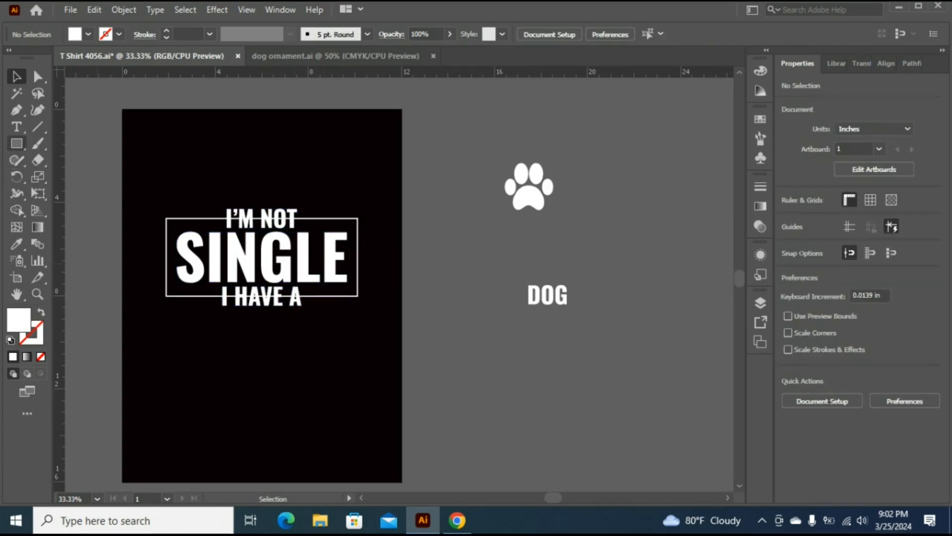
left_click_drag(218, 185, 301, 237)
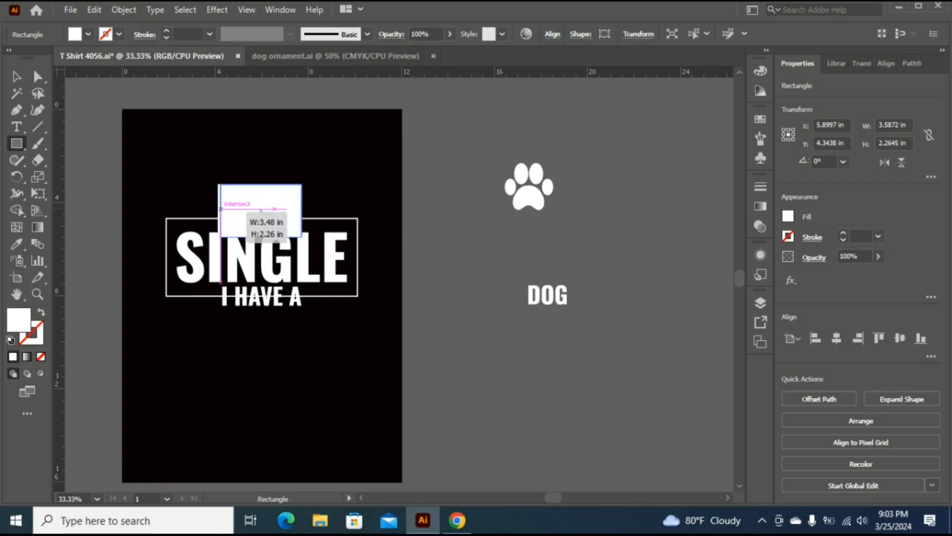
left_click_drag(221, 209, 218, 210)
left_click(837, 338)
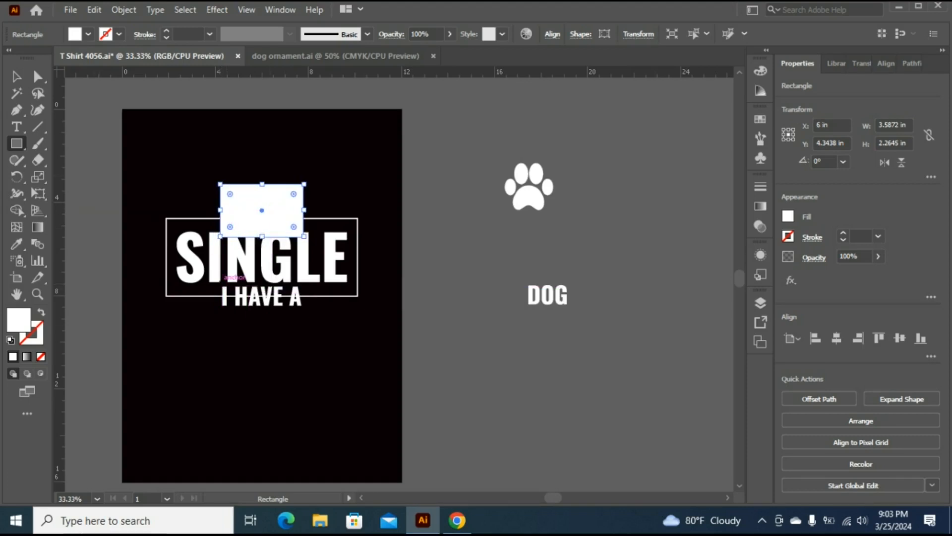
left_click_drag(220, 282, 309, 324)
left_click(837, 338)
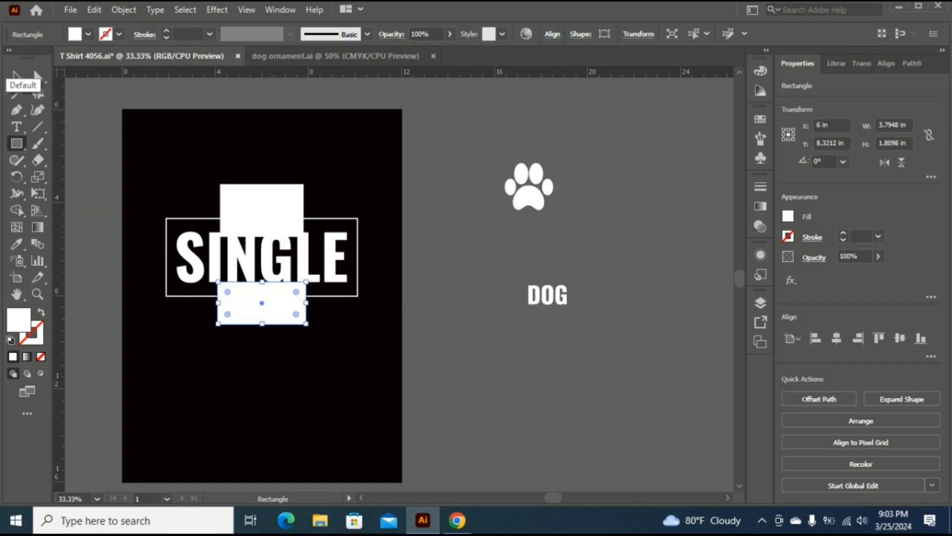
- Use Shape Builder to remove both covering rectangles together with the frame segments crossing I'M NOT and I HAVE A
left_click(17, 76)
left_click_drag(147, 169, 350, 341)
left_click(17, 210)
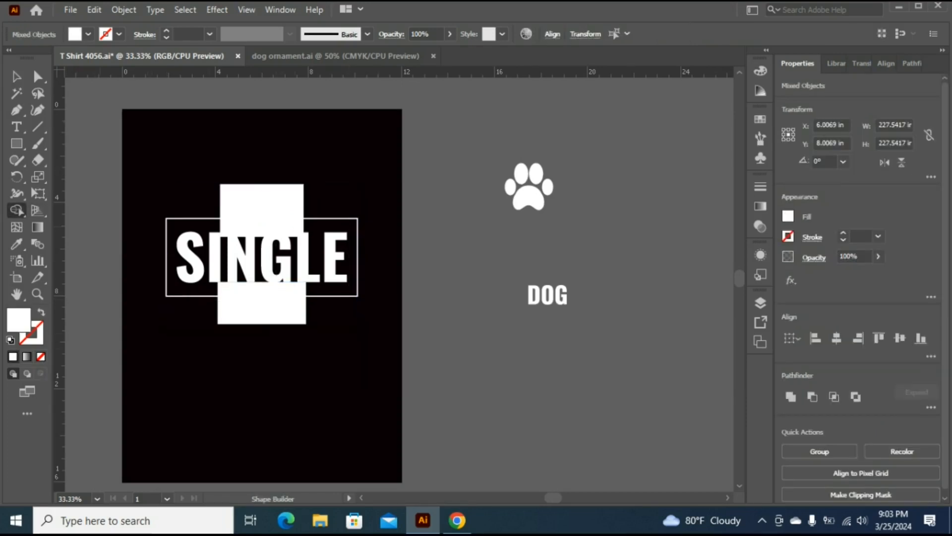
left_click_drag(278, 320, 245, 196)
- Place DOG beneath I HAVE A, centre it horizontally and enlarge it to the frame's width, about 8.3 × 4.2 in
mouse_move(562, 259)
left_mouse_down()
mouse_move(381, 317)
mouse_move(324, 325)
left_mouse_up()
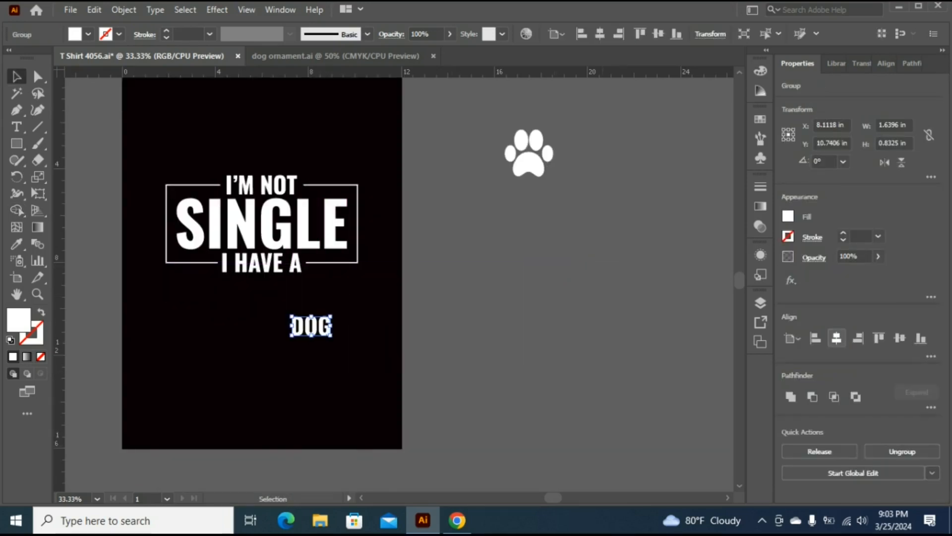
left_click(836, 338)
left_click_drag(283, 337, 381, 415)
left_click(381, 415)
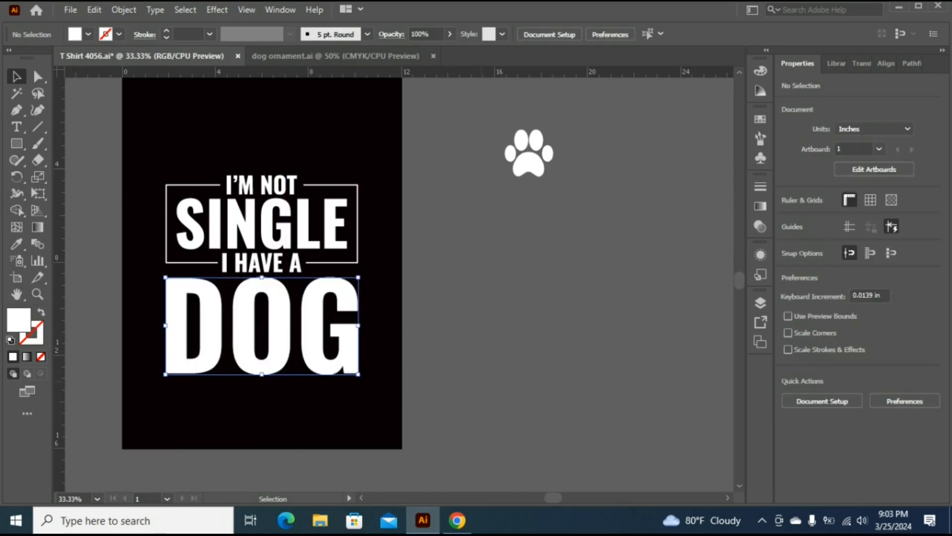
- Ungroup the enlarged DOG lettering and delete its O
scroll(381, 416, "up", 1)
right_click(266, 121)
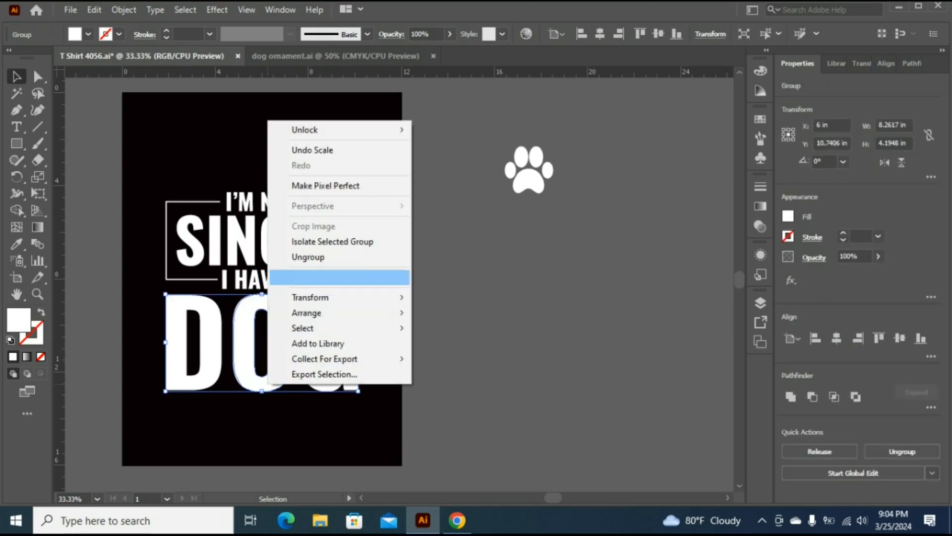
left_click(298, 256)
left_click(437, 283)
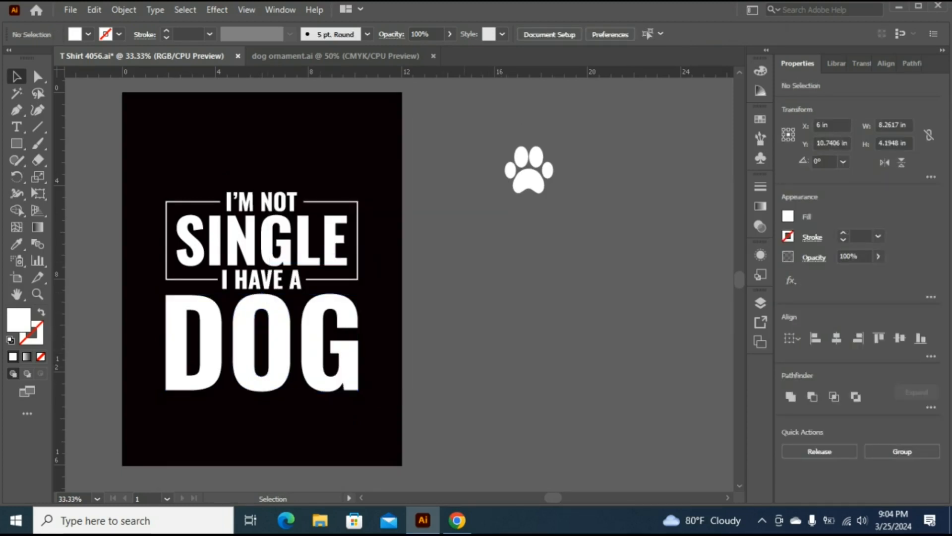
left_click(266, 376)
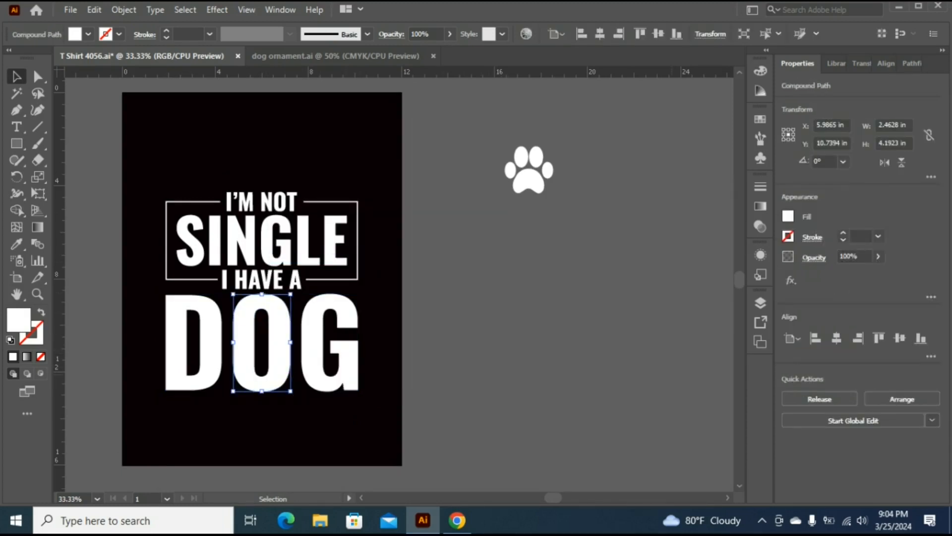
key("Delete")
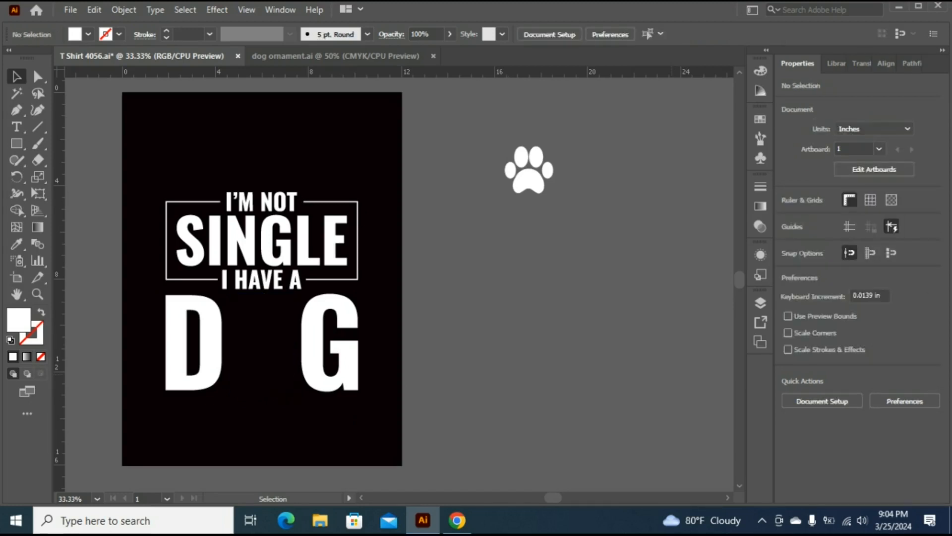
- Place the paw graphic between D and G, enlarge it to about 3.2 in wide and stretch it towards the letters' height
left_click_drag(528, 181, 261, 390)
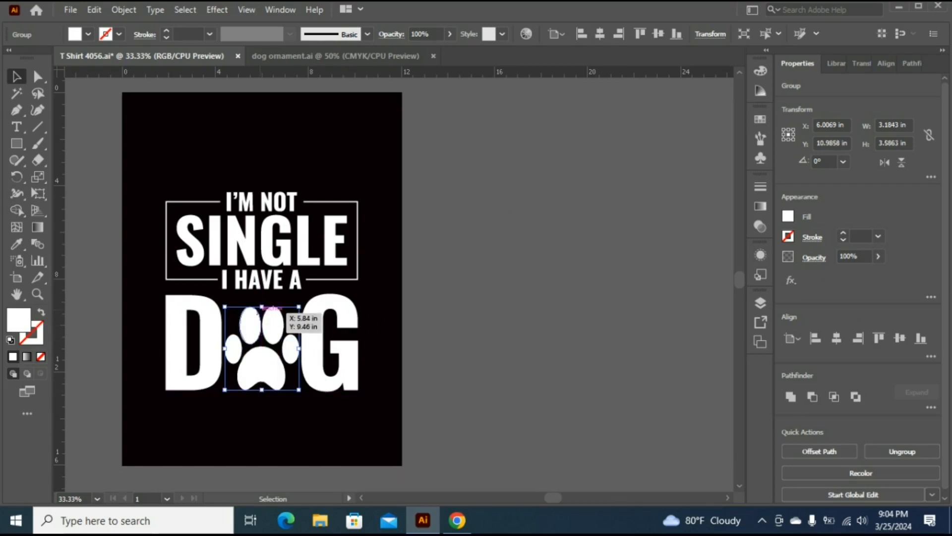
left_click_drag(262, 307, 262, 299)
key("ctrl+shift+a")
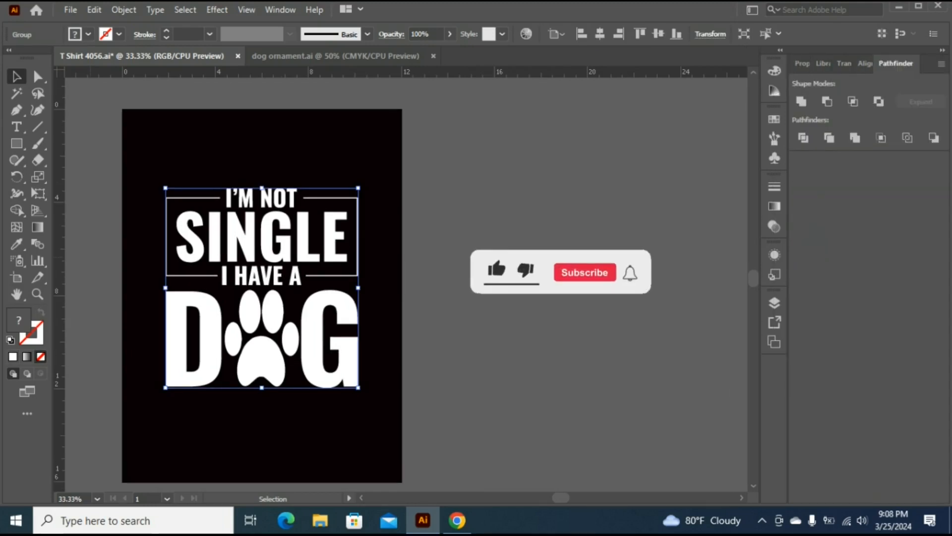
- Unite the whole design into one shape and turn the result into a compound path
scroll(400, 282, "down", 1)
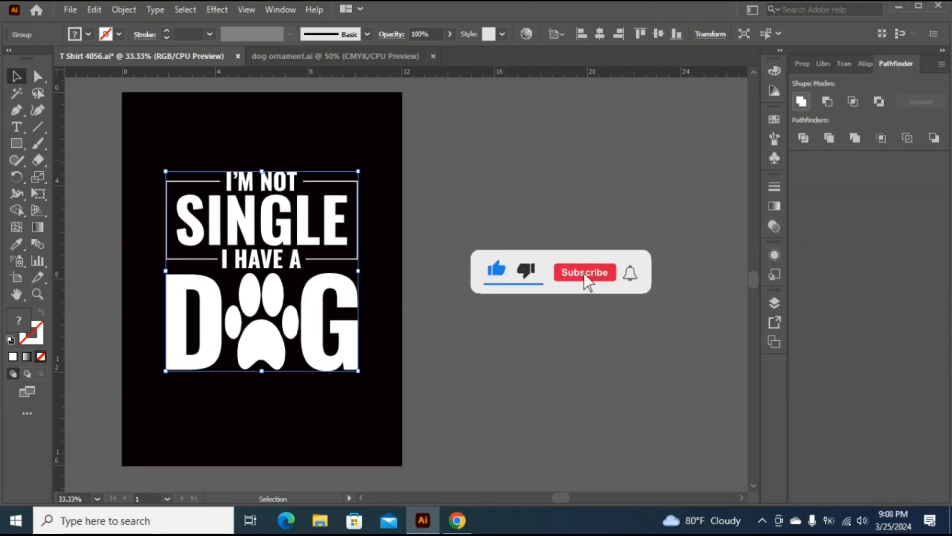
left_click(801, 102)
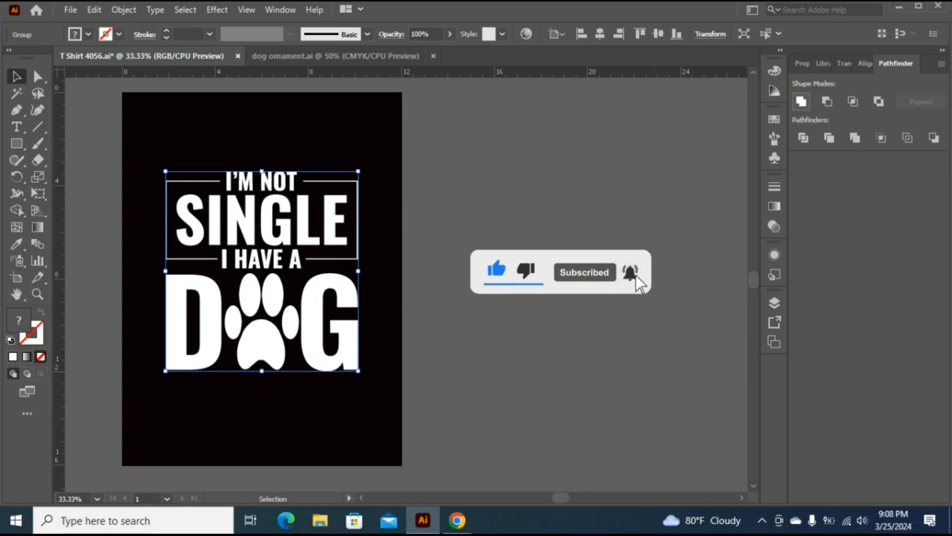
left_click(454, 299)
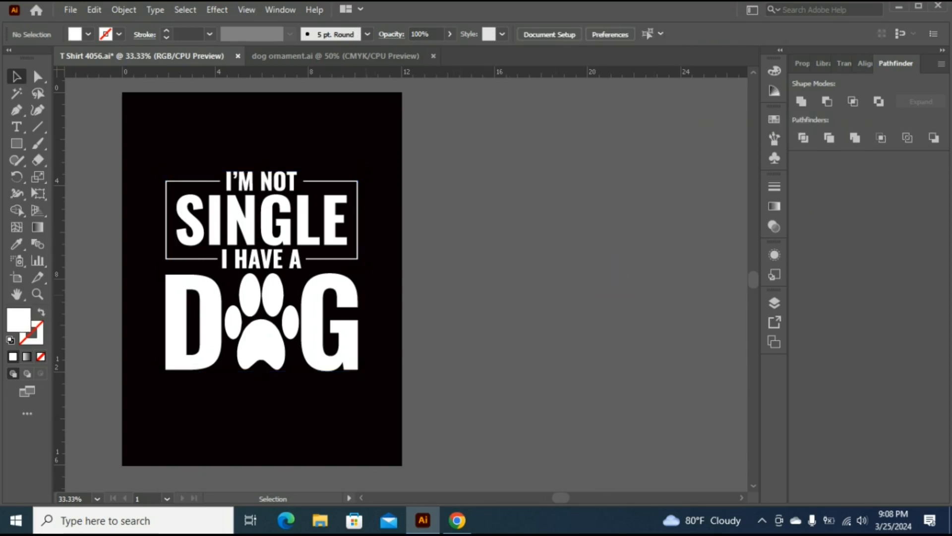
left_click(343, 299)
key("ctrl+c")
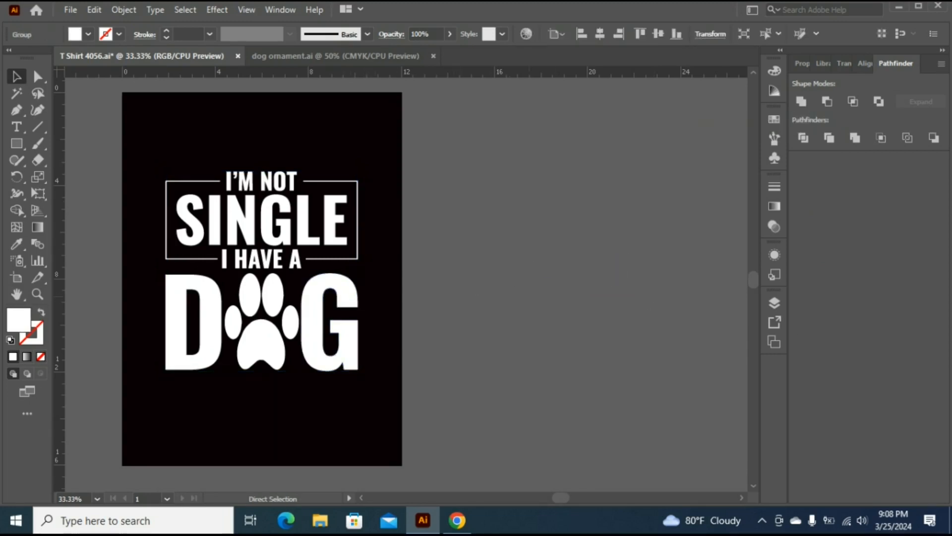
key("ctrl+f")
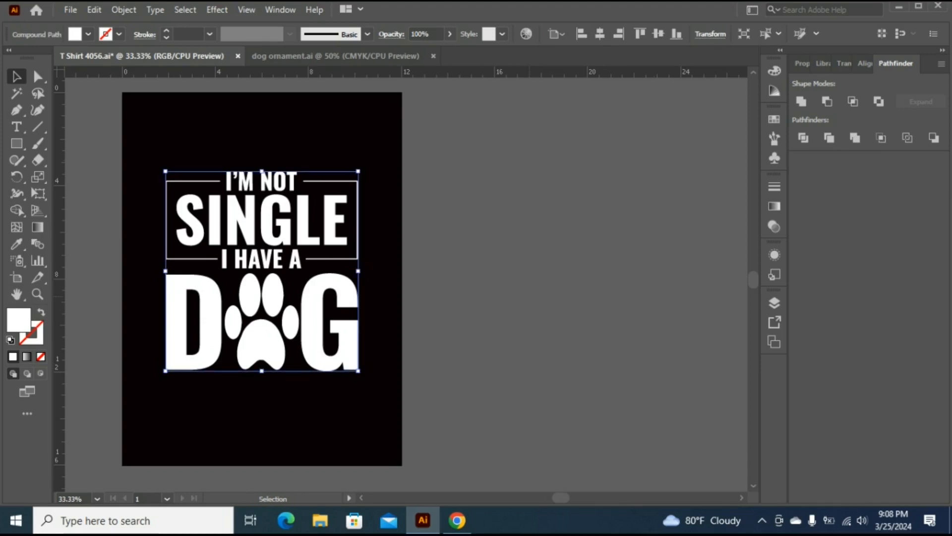
left_click(454, 306)
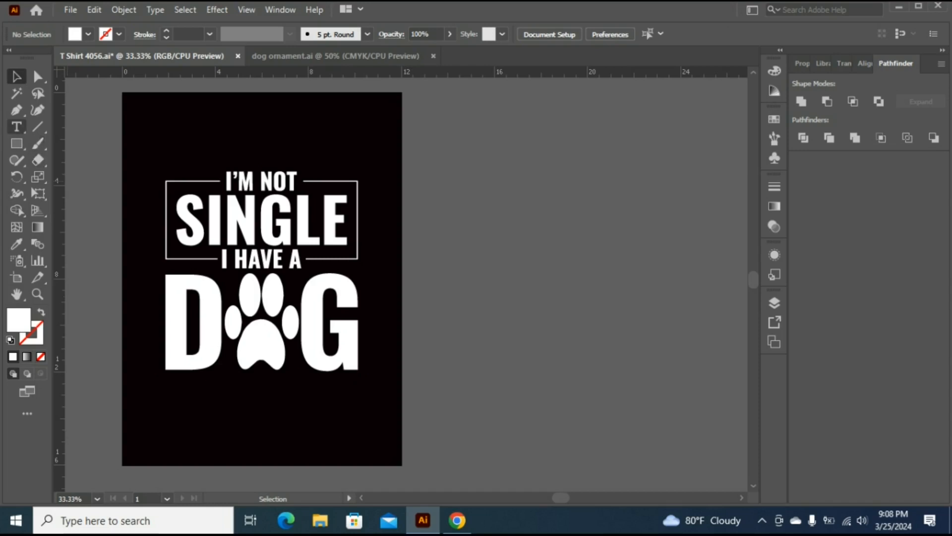
- Draw a peaked two-segment Pen line about 9.8 in wide from beside D up to SINGLE and down past G, with no fill and a 5 pt stroke
left_click(16, 110)
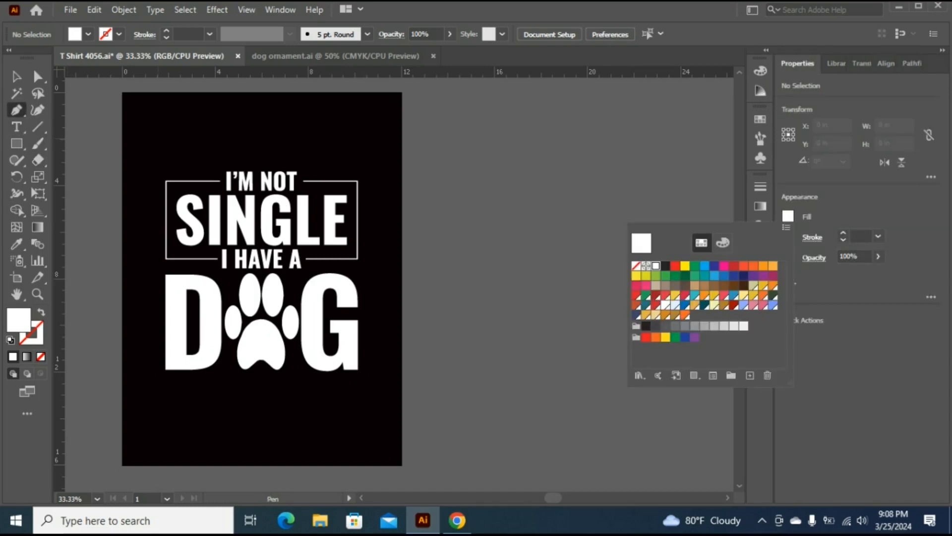
left_click(637, 266)
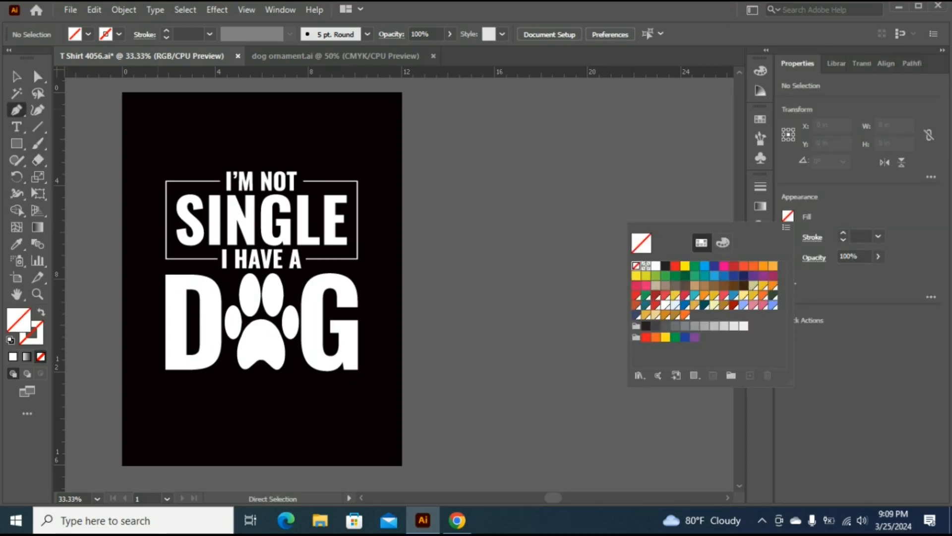
left_click(878, 237)
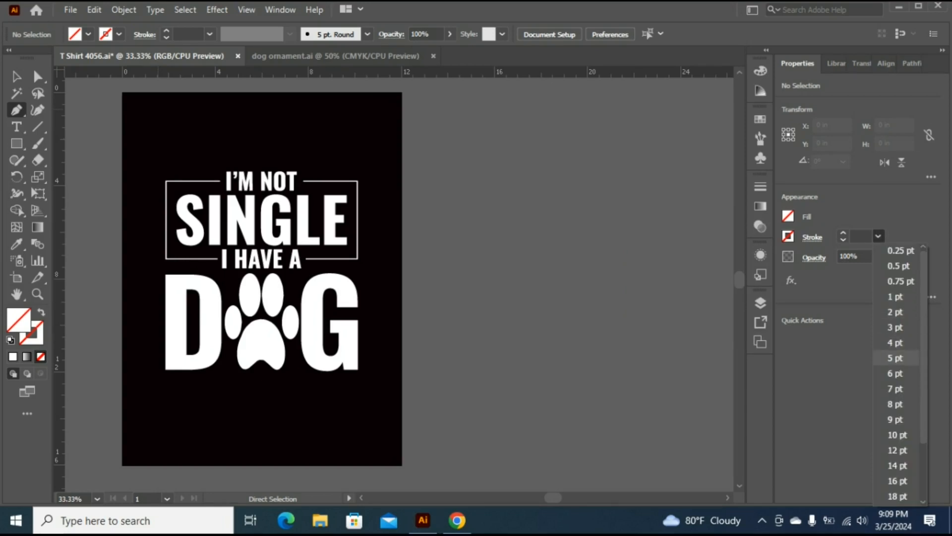
left_click(896, 357)
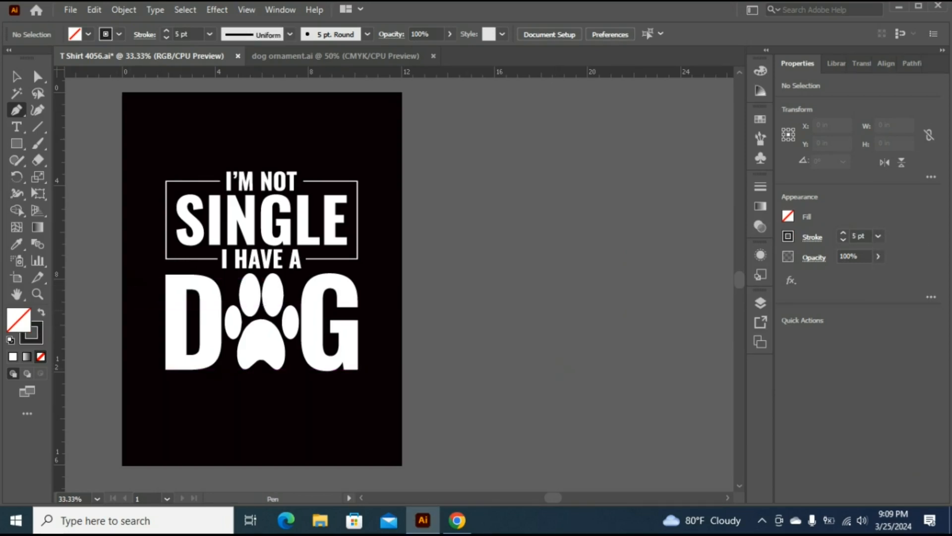
left_click(140, 331)
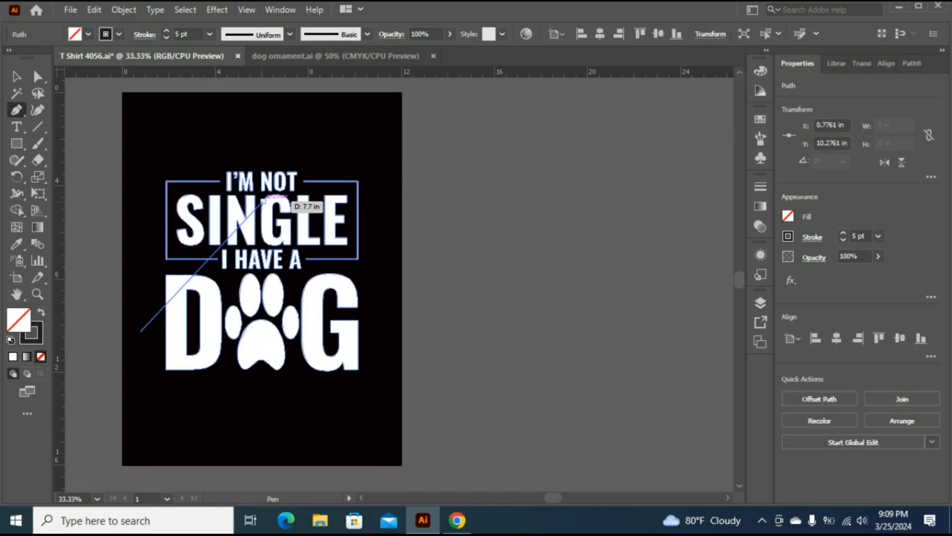
left_click(263, 200)
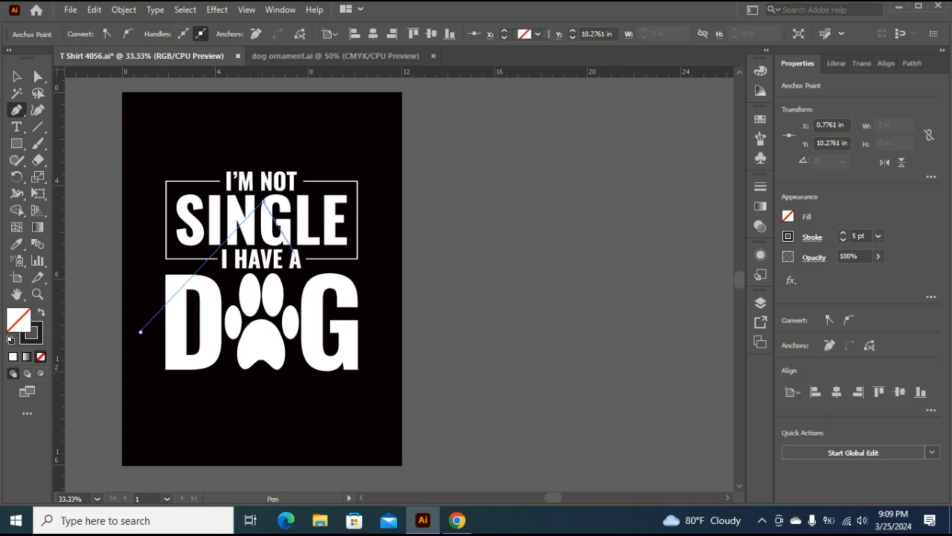
left_click(367, 378)
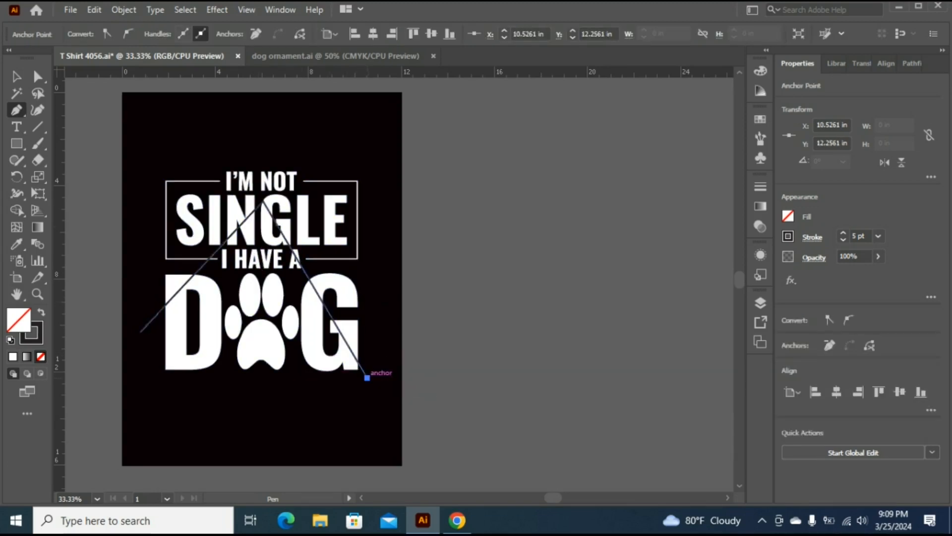
key("v")
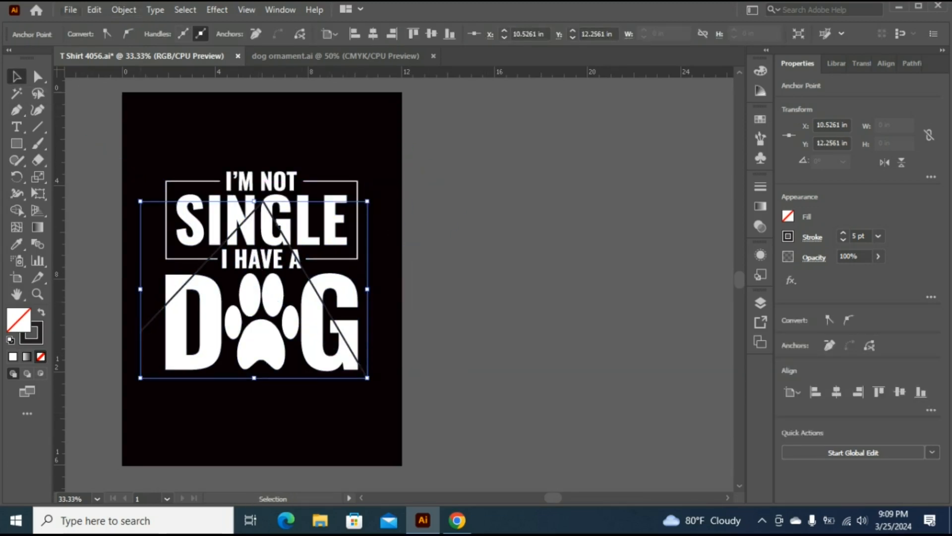
- Expand the peaked line's stroke into a filled shape
left_click(123, 9)
left_click(164, 167)
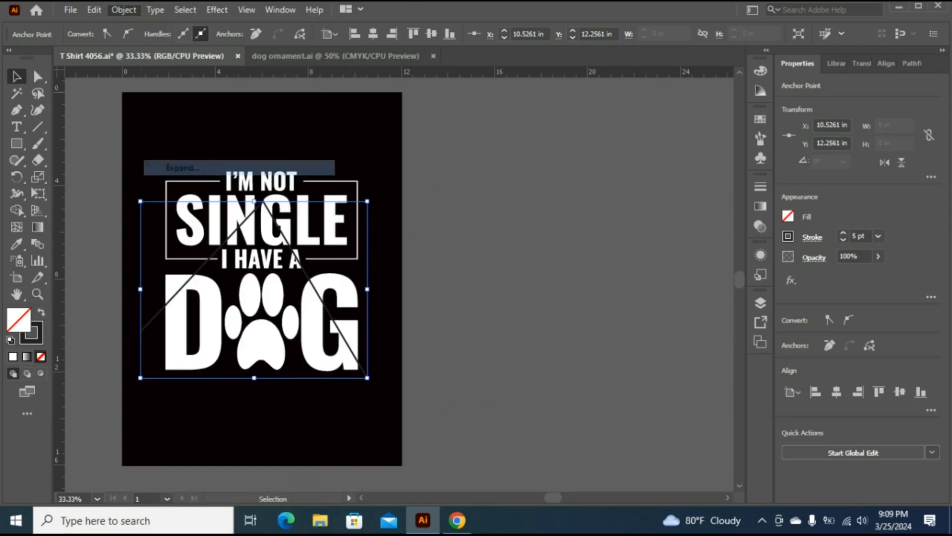
key("Return")
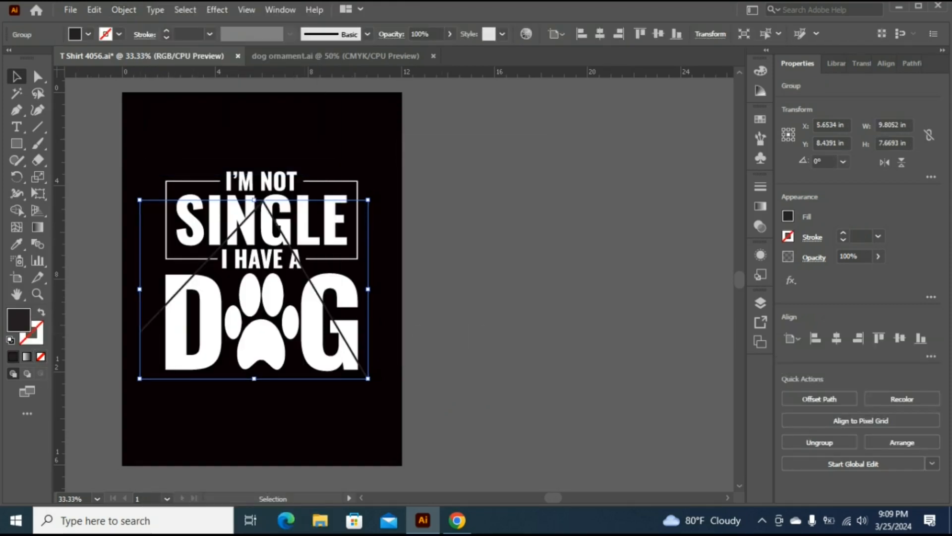
- Subtract the expanded peaked line from the design with Minus Front
left_click(89, 94)
left_click_drag(157, 145, 480, 446)
left_click(910, 64)
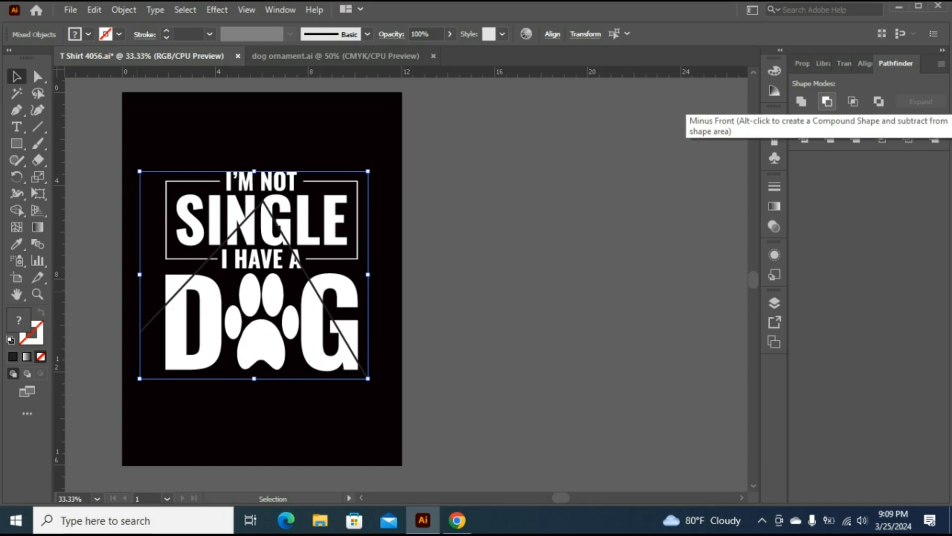
left_click(827, 101)
key("ctrl+shift+a")
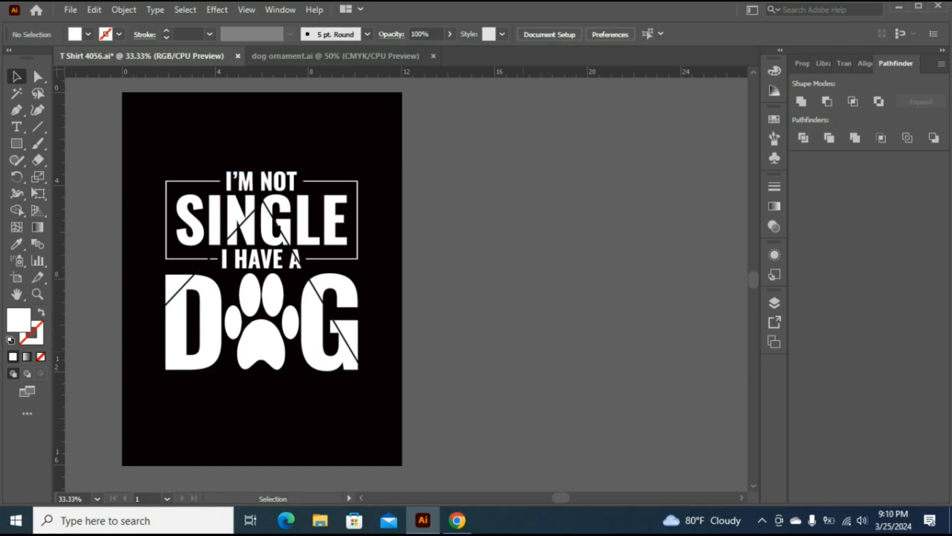
- Ungroup the sliced design into separate pieces and clear the selection
right_click(259, 356)
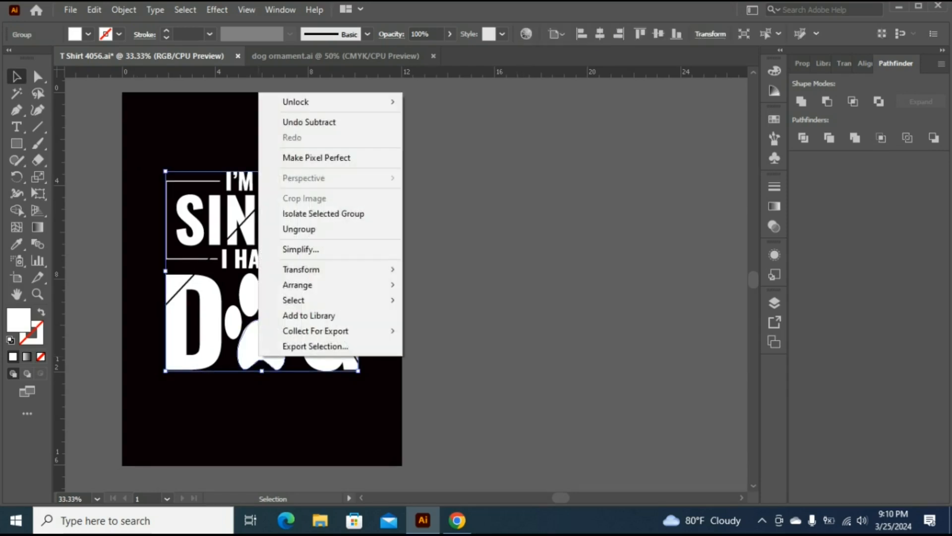
left_click(299, 229)
key("ctrl+shift+a")
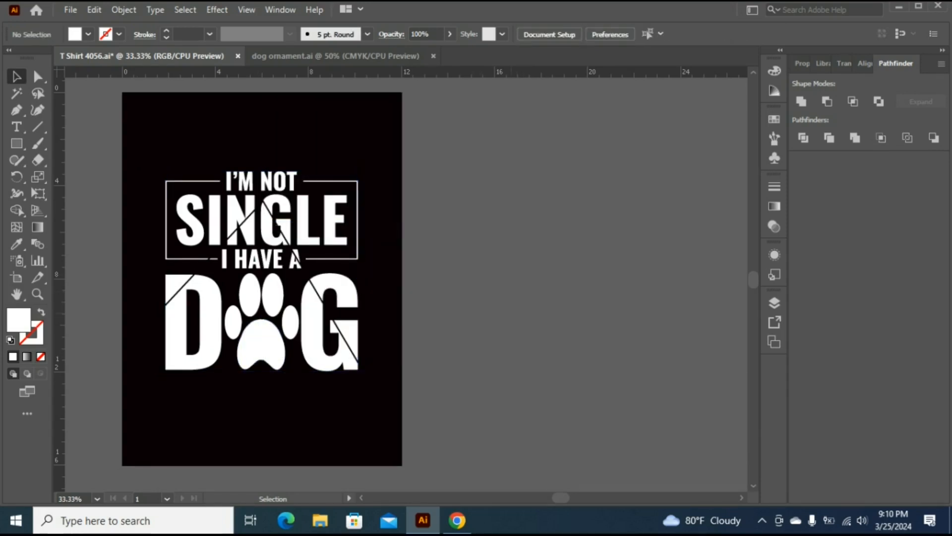
- Fill the D and G pieces below the peaked cut, the paw pad and its outer toes with orange
left_click_drag(180, 398, 323, 342)
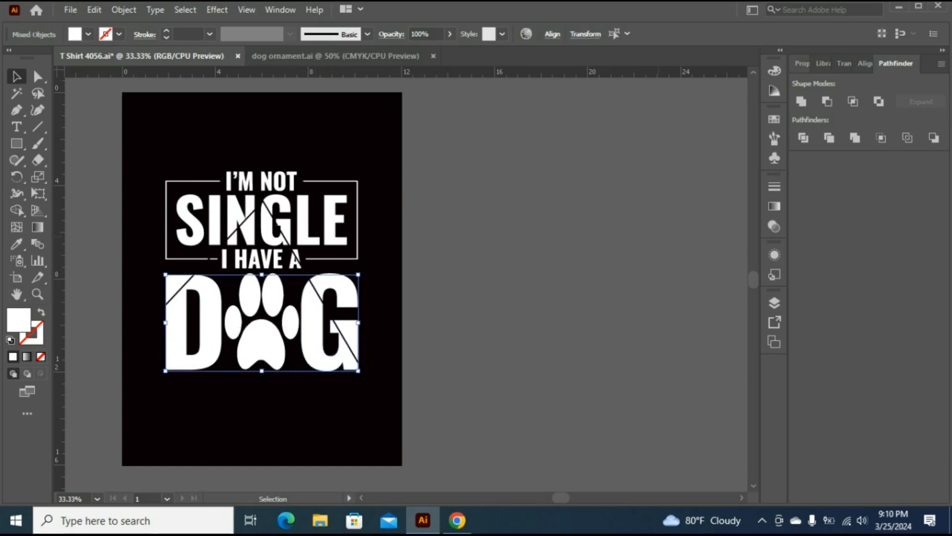
left_click(802, 63)
left_click(788, 217)
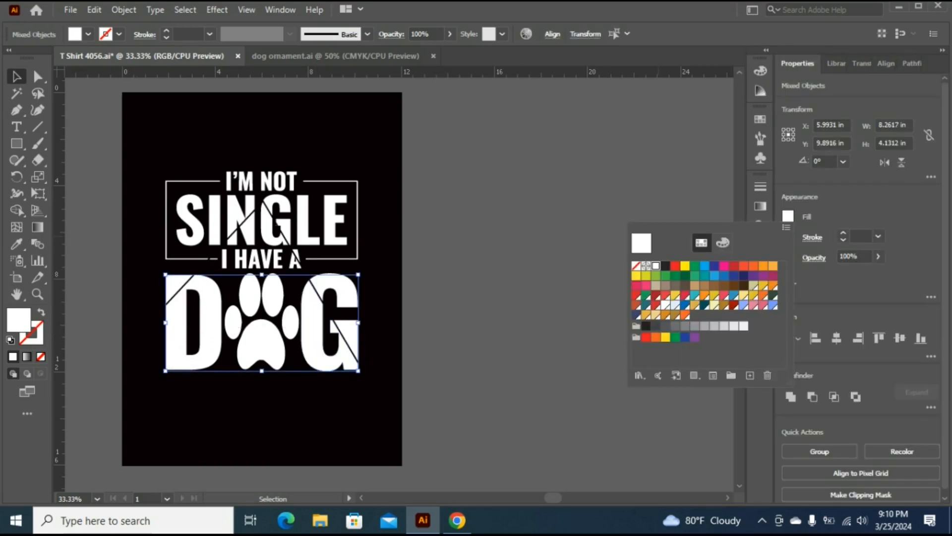
left_click(638, 278)
left_click(476, 277)
- Match the paw's two upper toes and the I HAVE A pieces under the cut to the orange fill with the Eyedropper
left_click_drag(227, 275, 281, 309)
key("i")
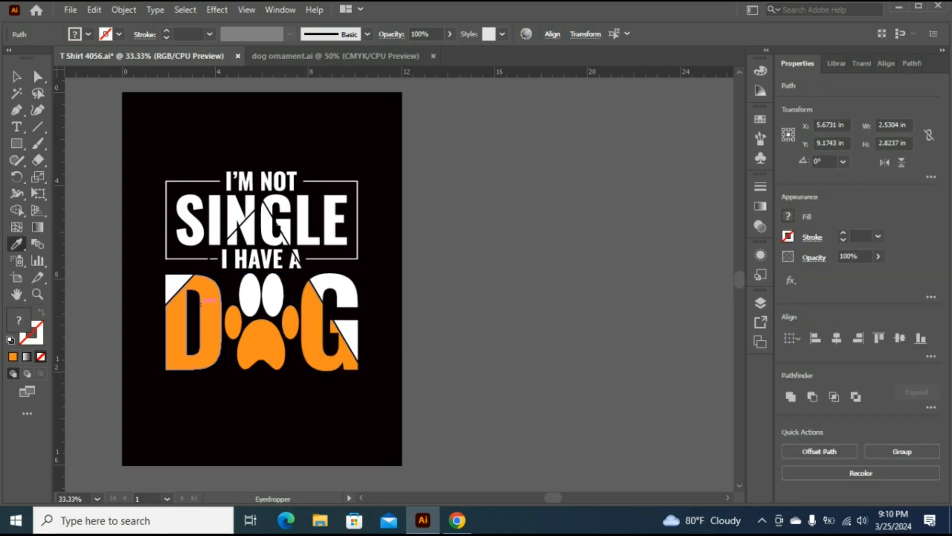
left_click(261, 341)
key("v")
left_click_drag(212, 264, 294, 255)
key("i")
left_click(273, 297)
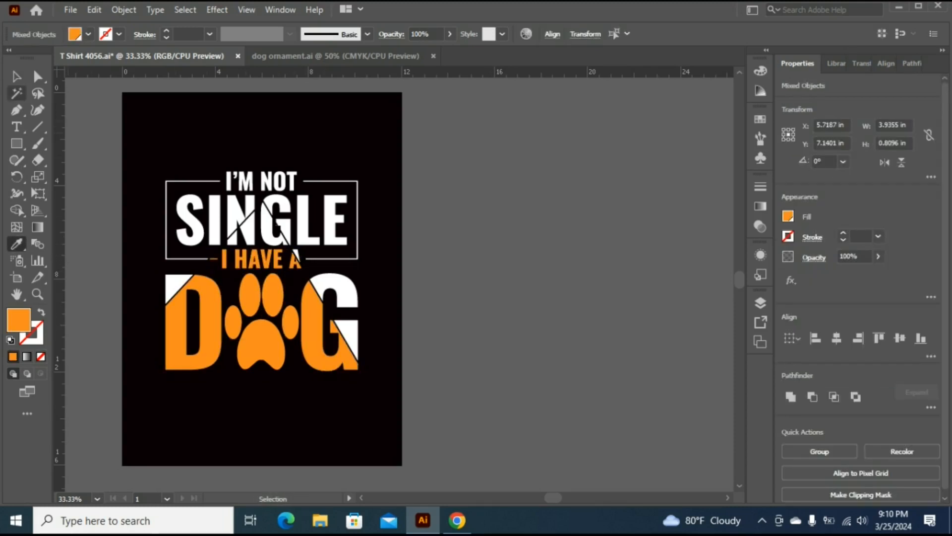
- Give the N piece of SINGLE beneath the peaked cut the paw's orange fill with the Eyedropper
key("v")
left_click(283, 248)
left_click(249, 233)
key("i")
left_click(252, 294)
key("v")
left_click(304, 270)
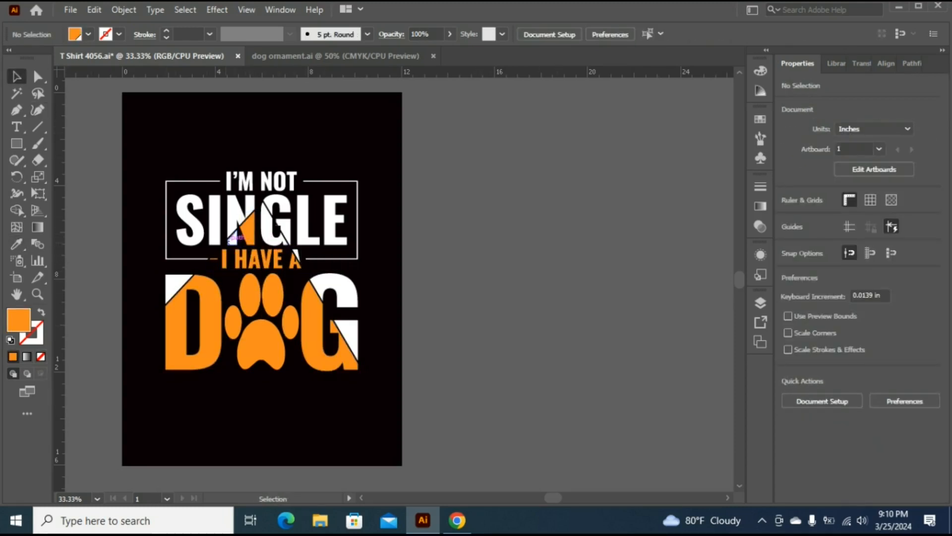
- Sample the paw's orange onto the remaining N and G pieces of SINGLE beneath the peaked cut
left_click_drag(223, 242, 280, 242)
key("i")
left_click(270, 293)
key("v")
left_click(525, 248)
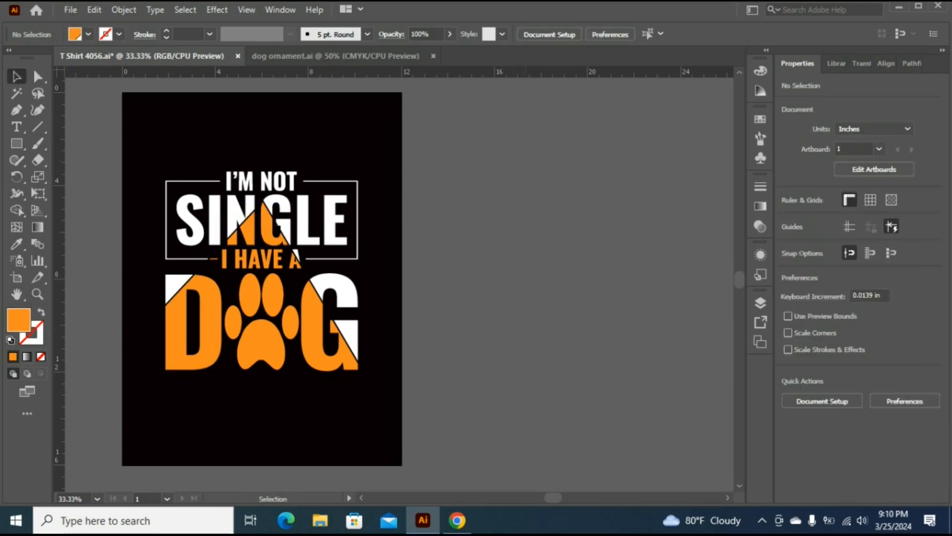
- Select all orange pieces with the Magic Wand and change their fill to coral red
scroll(399, 281, "up", 1)
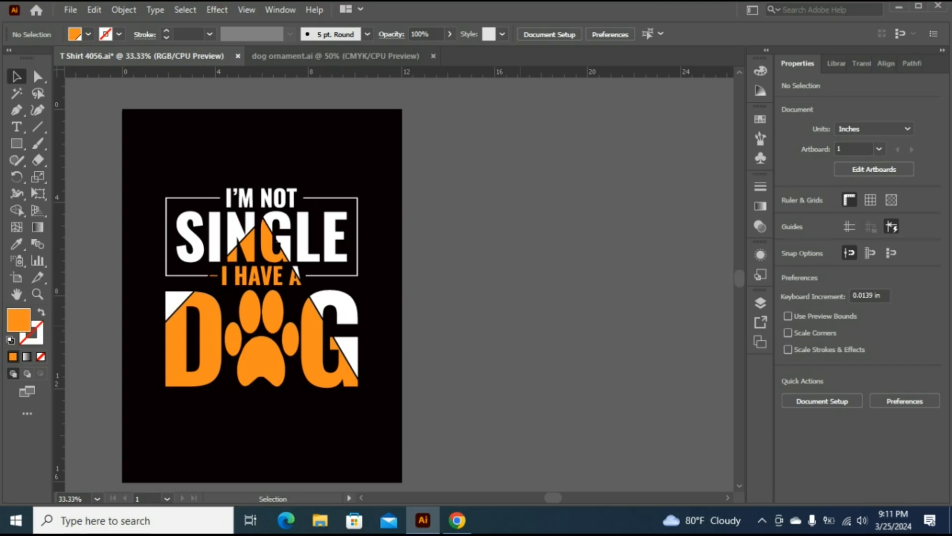
key("y")
left_click(261, 361)
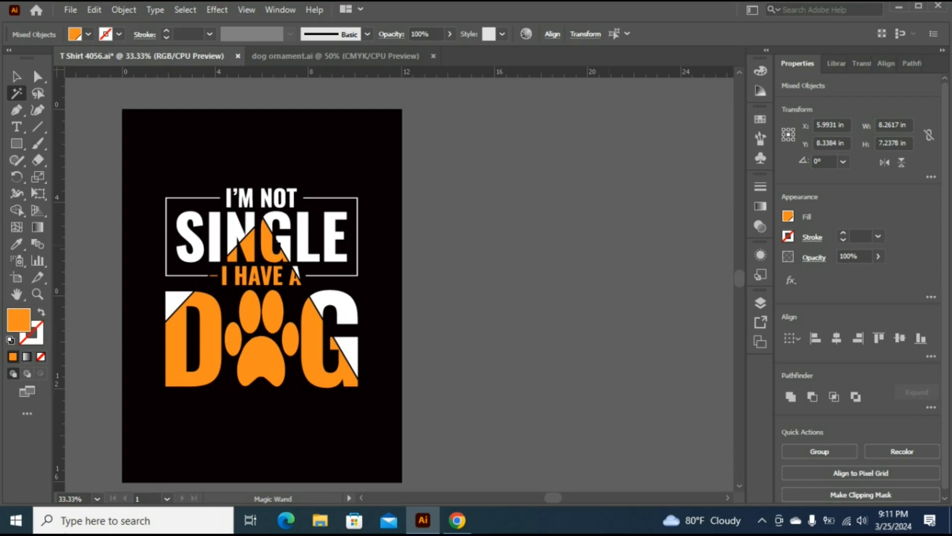
left_click(788, 217)
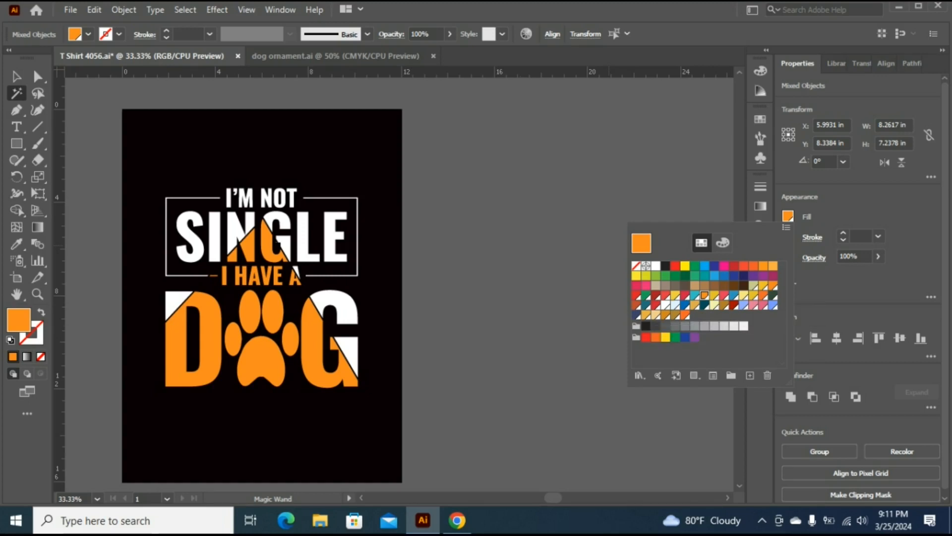
left_click(724, 295)
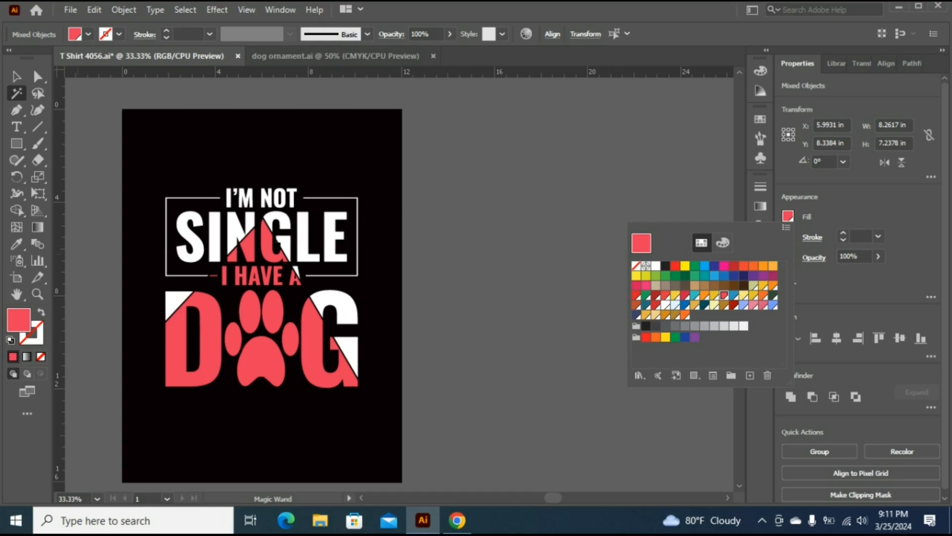
key("Escape")
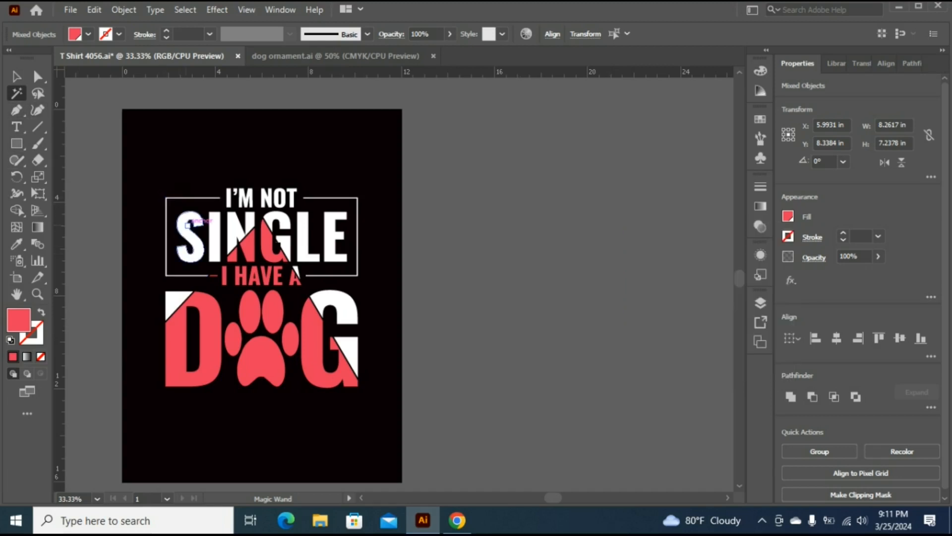
- Select all white pieces with the Magic Wand, change their fill to blue and clear the selection
left_click(189, 219)
left_click(788, 216)
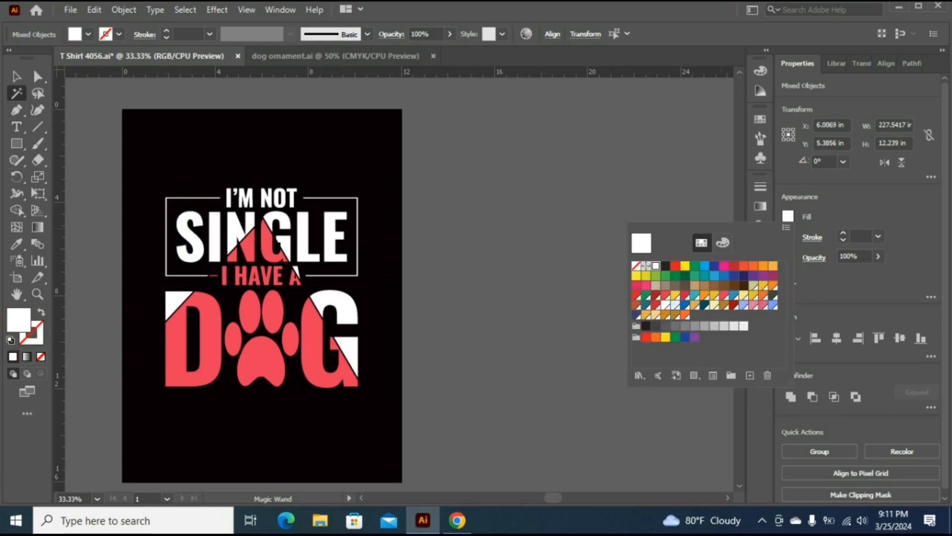
left_click(734, 295)
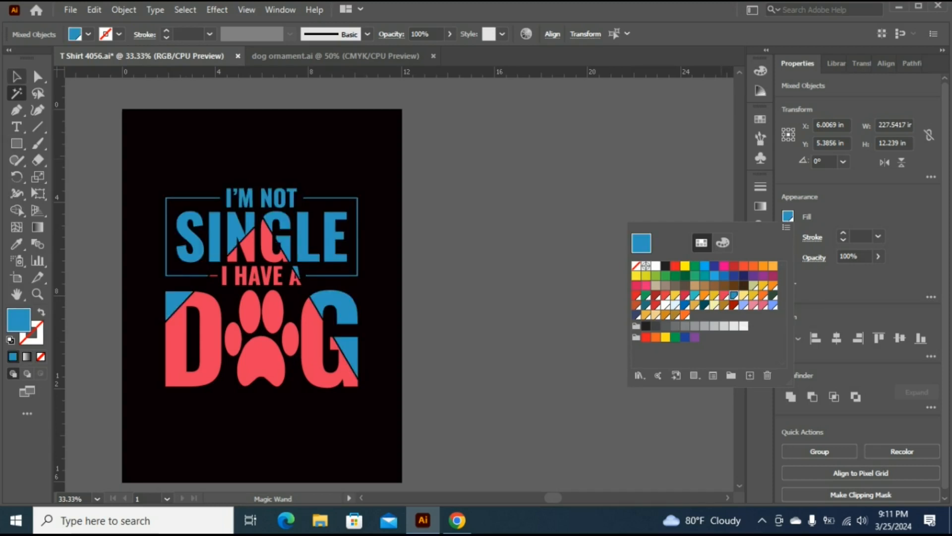
left_click(17, 76)
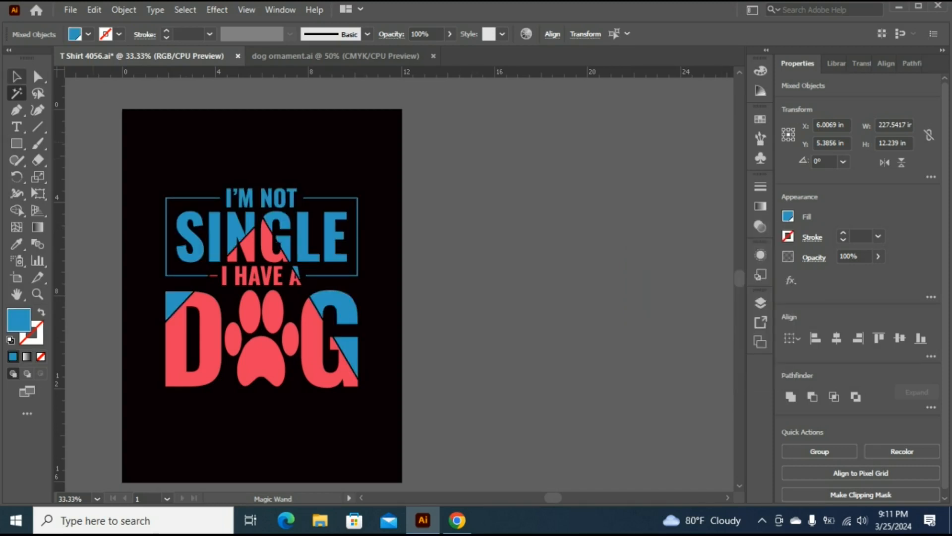
left_click(17, 76)
left_click(526, 270)
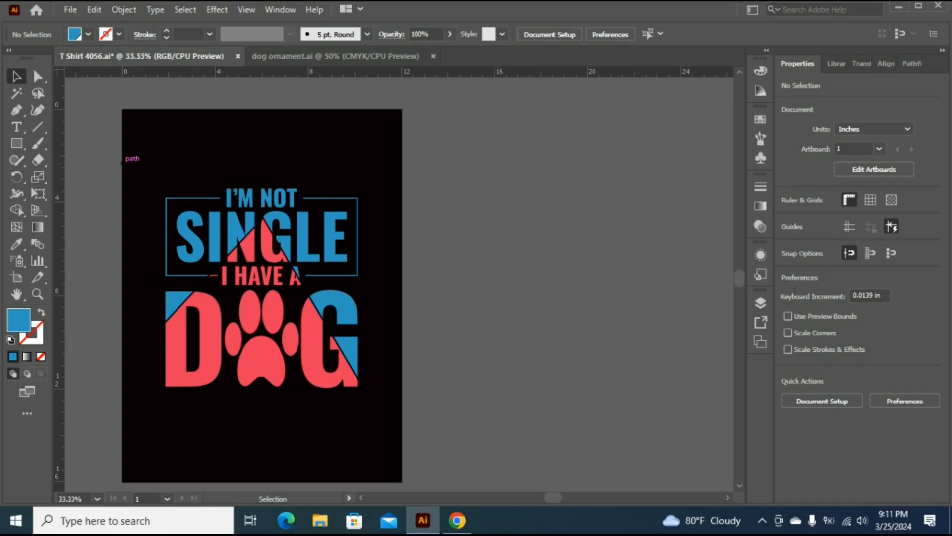
- Select all pieces of the recolored design
key("ctrl+a")
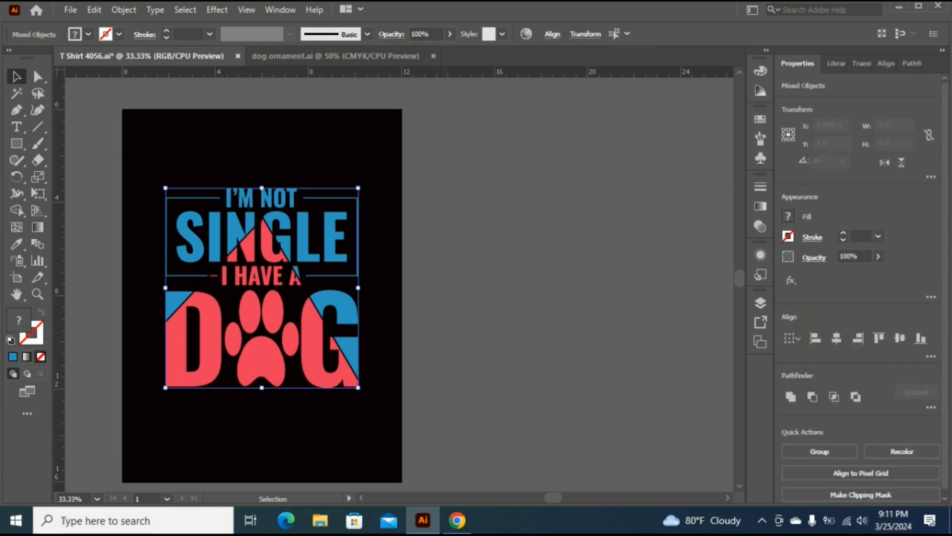